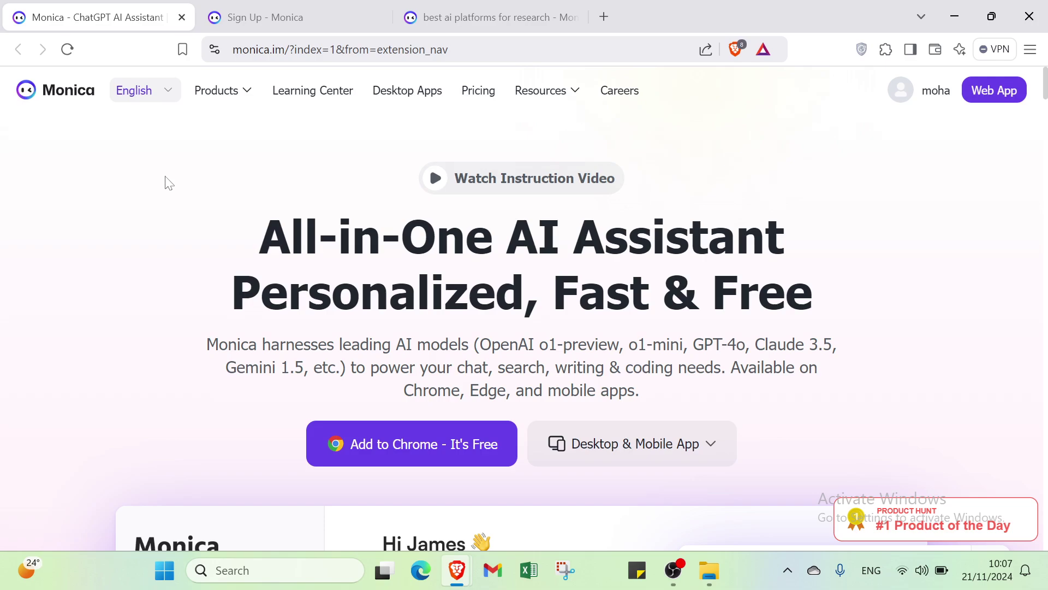
# - Search the web for "monica" in a new browser tab and close the results tab
pyautogui.click(604, 17)
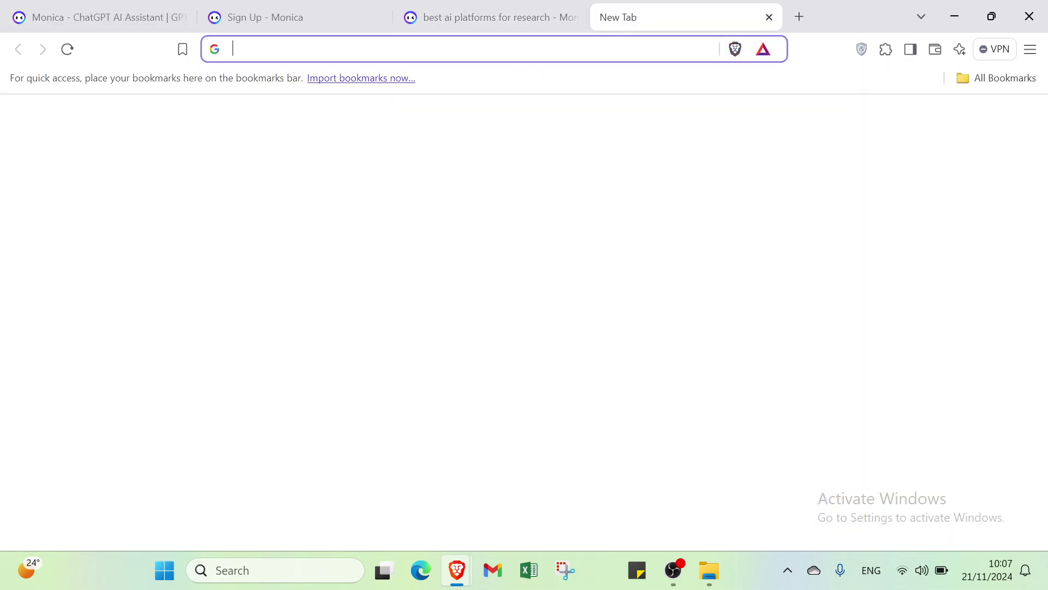
pyautogui.write('mo')
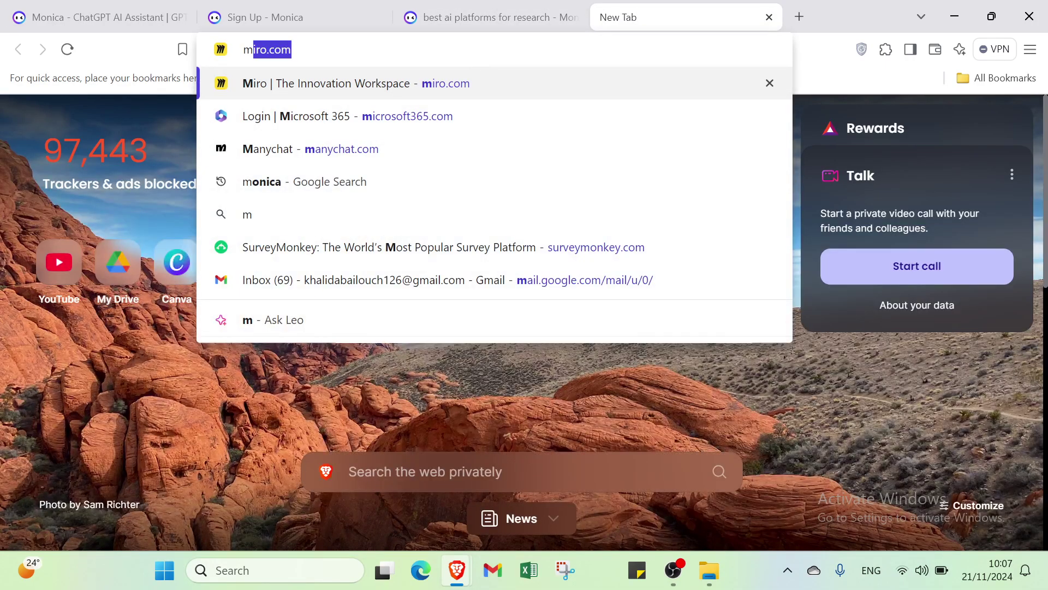
pyautogui.write('n')
pyautogui.press('BackSpace')
pyautogui.write('o')
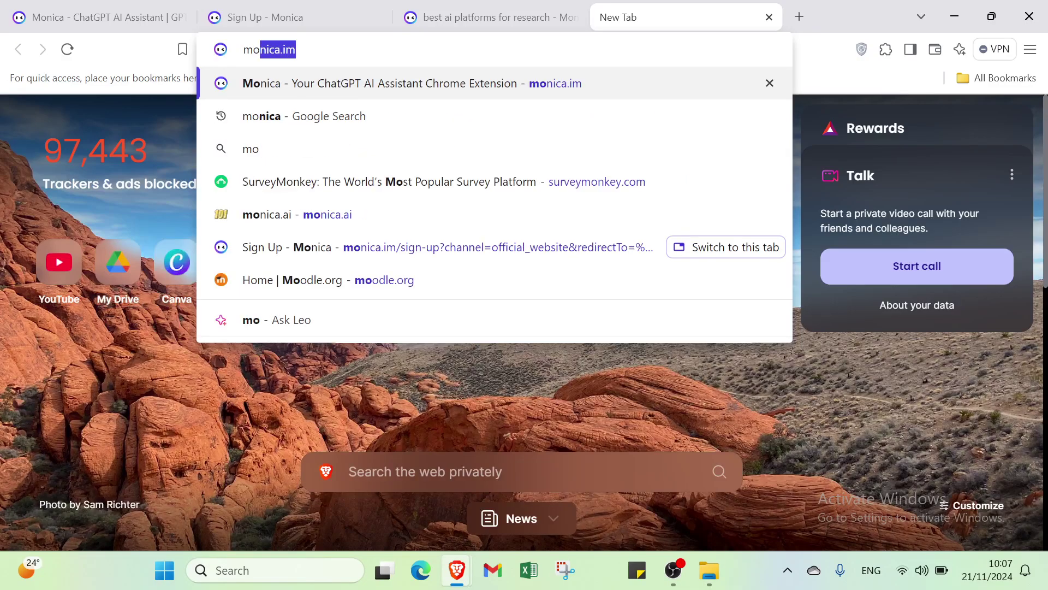
pyautogui.write('ni')
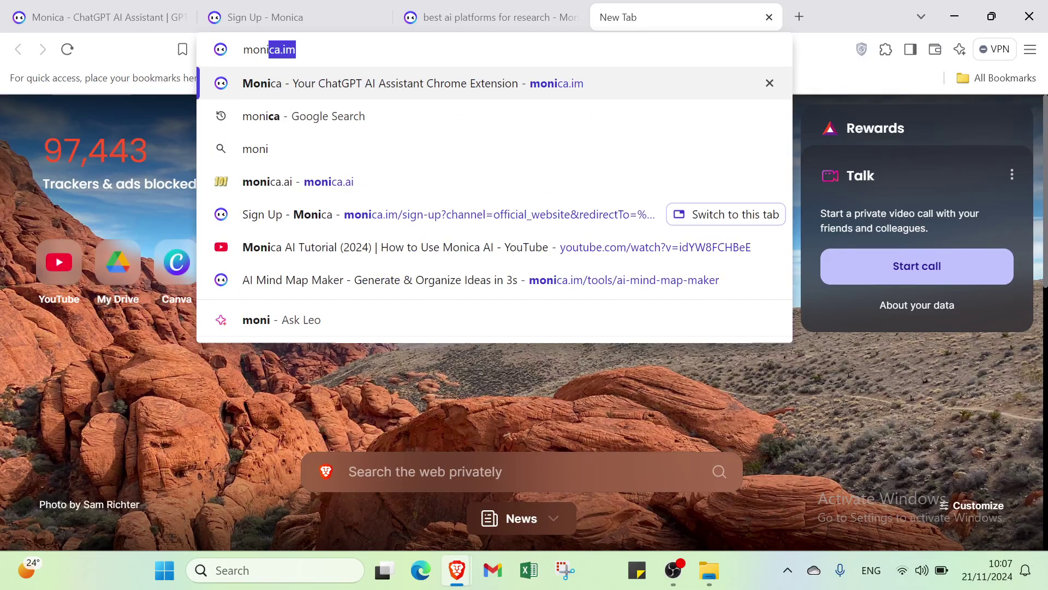
pyautogui.write('ca')
pyautogui.press('Return')
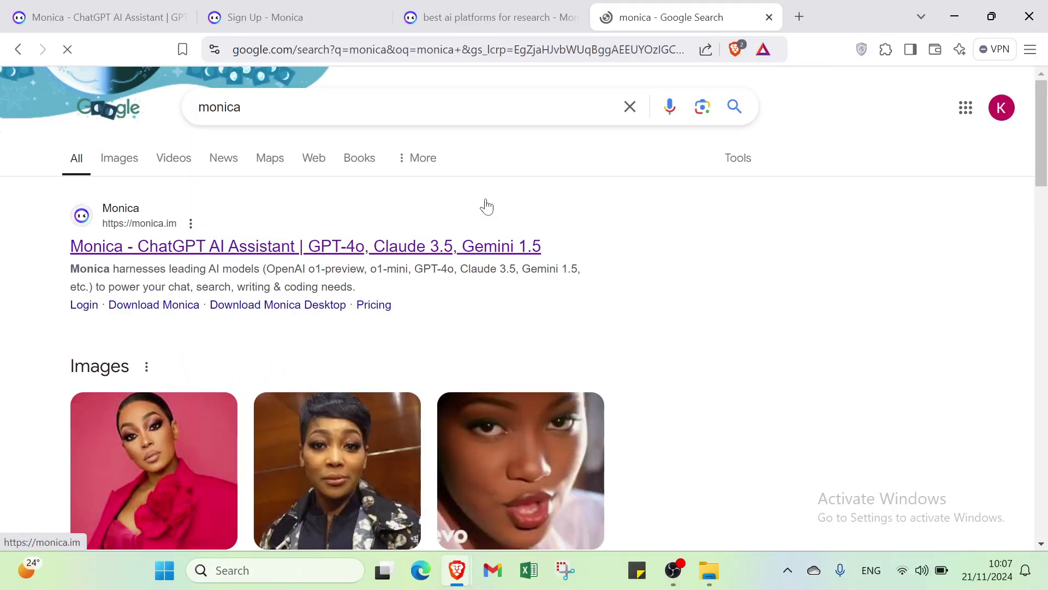
pyautogui.click(769, 17)
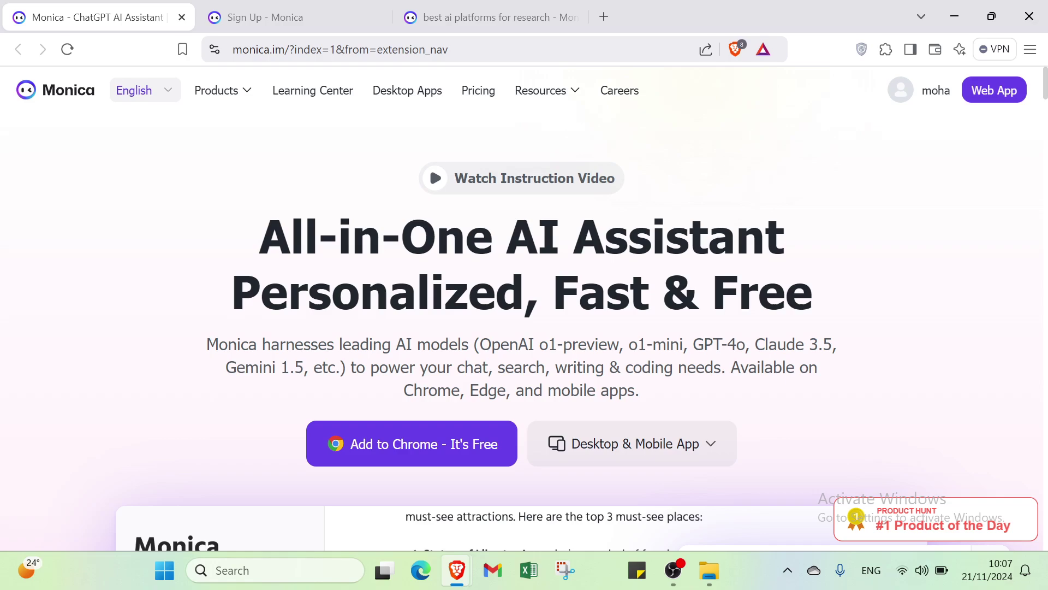
# - View the Monica extension's Chrome Web Store page from the homepage, close it and dismiss the extension trouble dialog
pyautogui.scroll(-2, 389, 309)
pyautogui.scroll(-1, 389, 309)
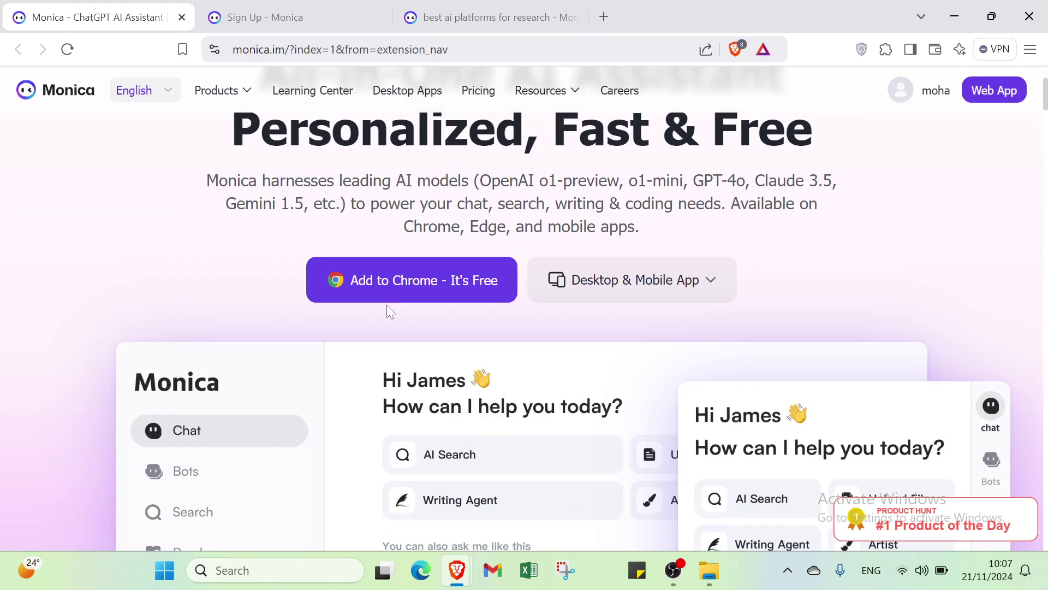
pyautogui.scroll(-1, 386, 306)
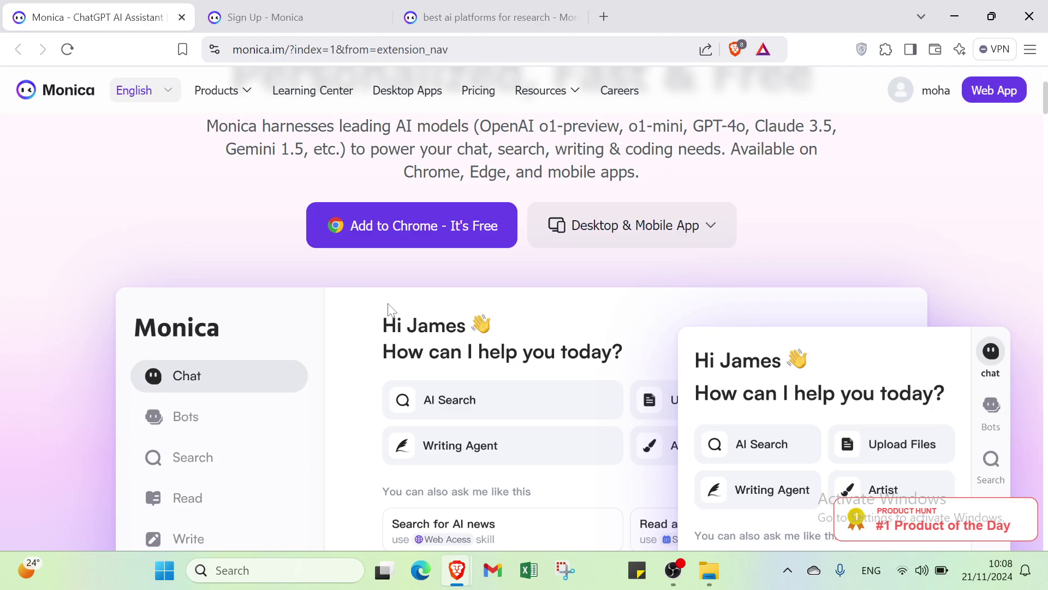
pyautogui.scroll(4, 389, 309)
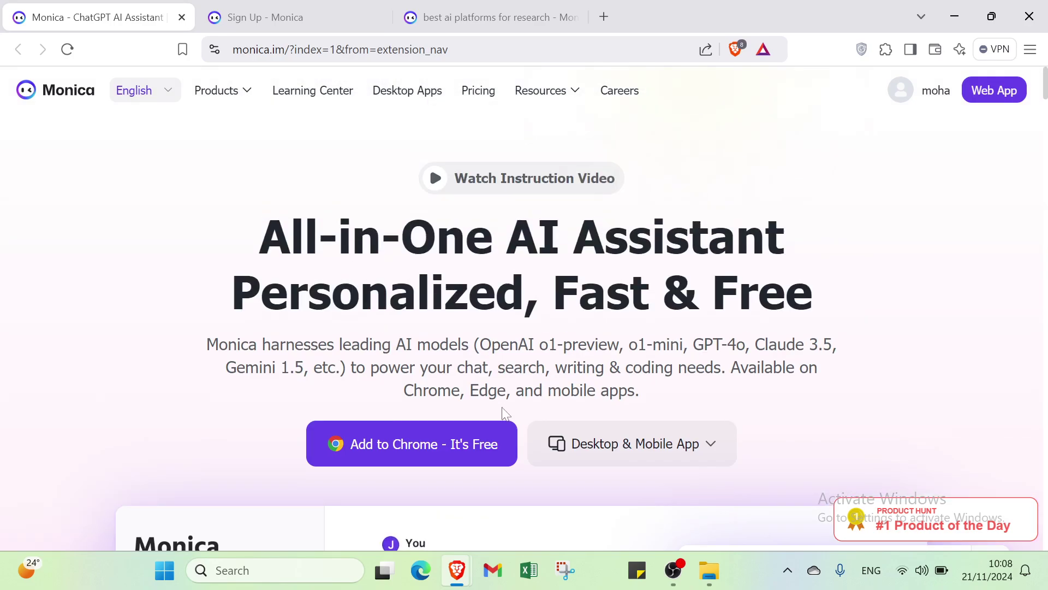
pyautogui.click(486, 442)
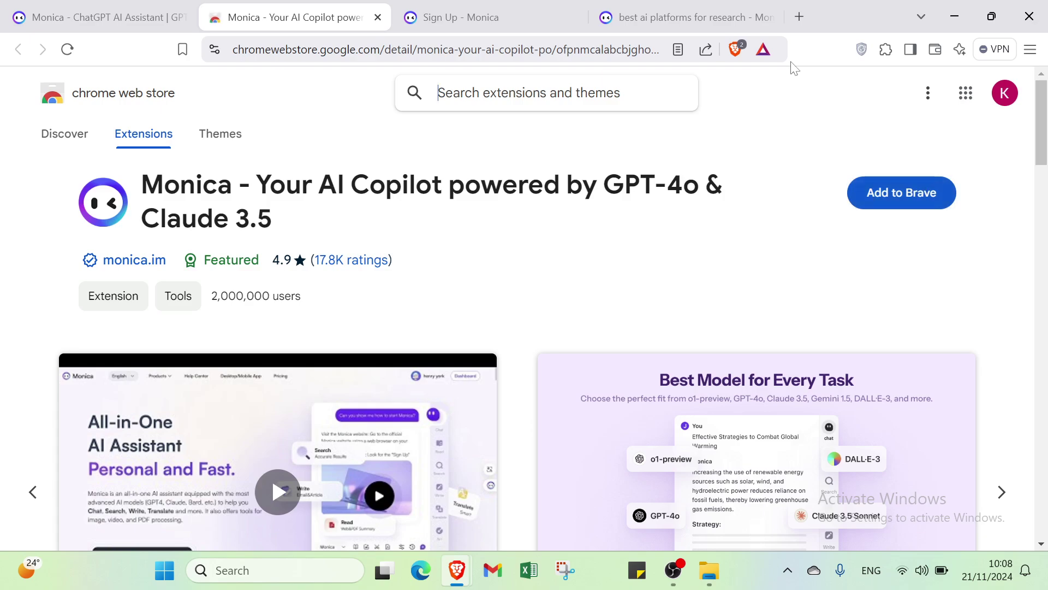
pyautogui.click(377, 17)
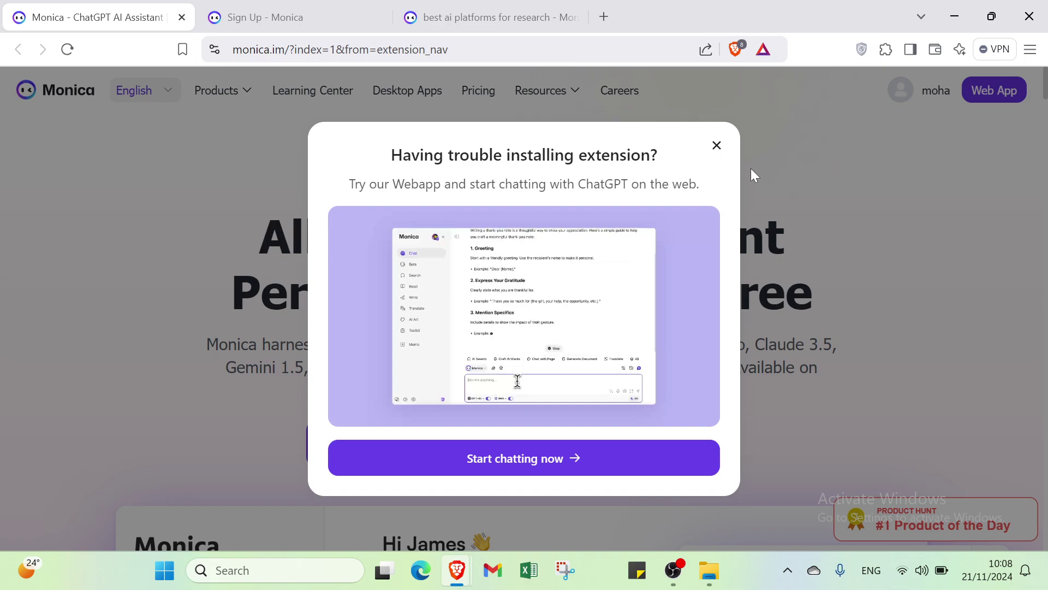
pyautogui.click(717, 146)
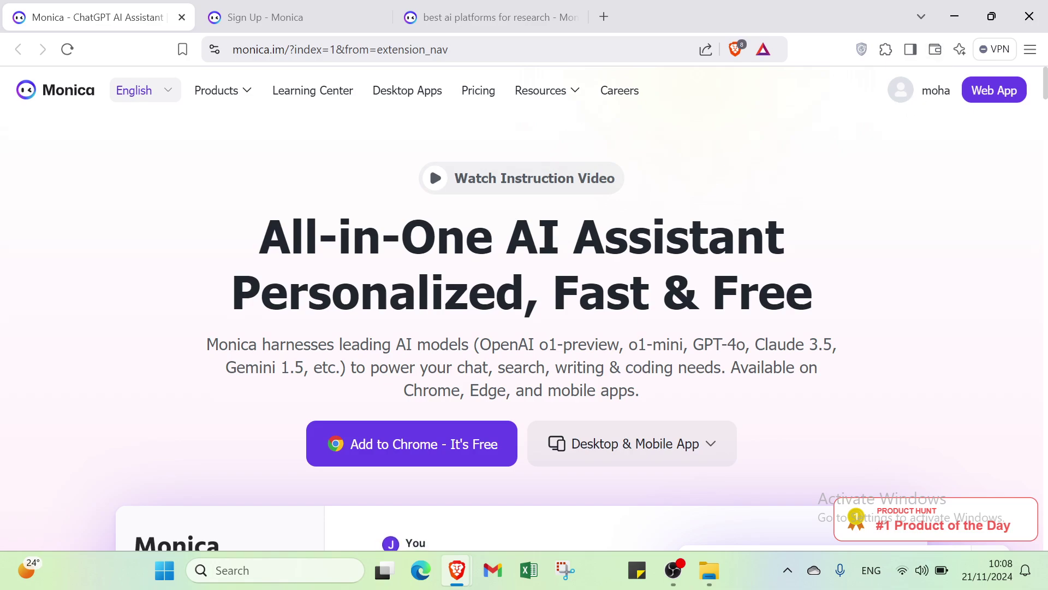
pyautogui.click(906, 97)
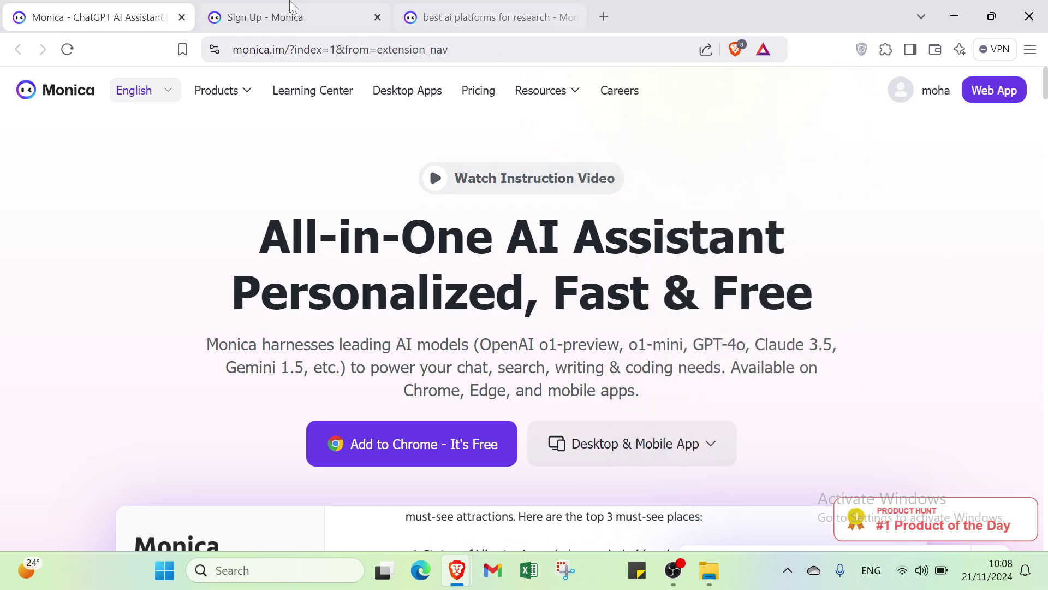
pyautogui.click(243, 21)
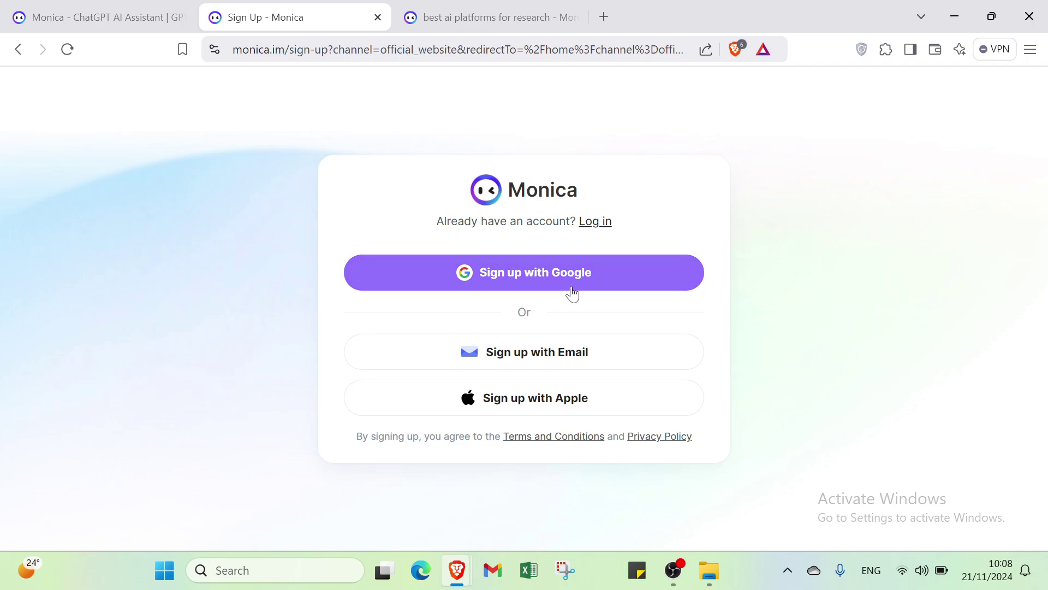
pyautogui.click(558, 354)
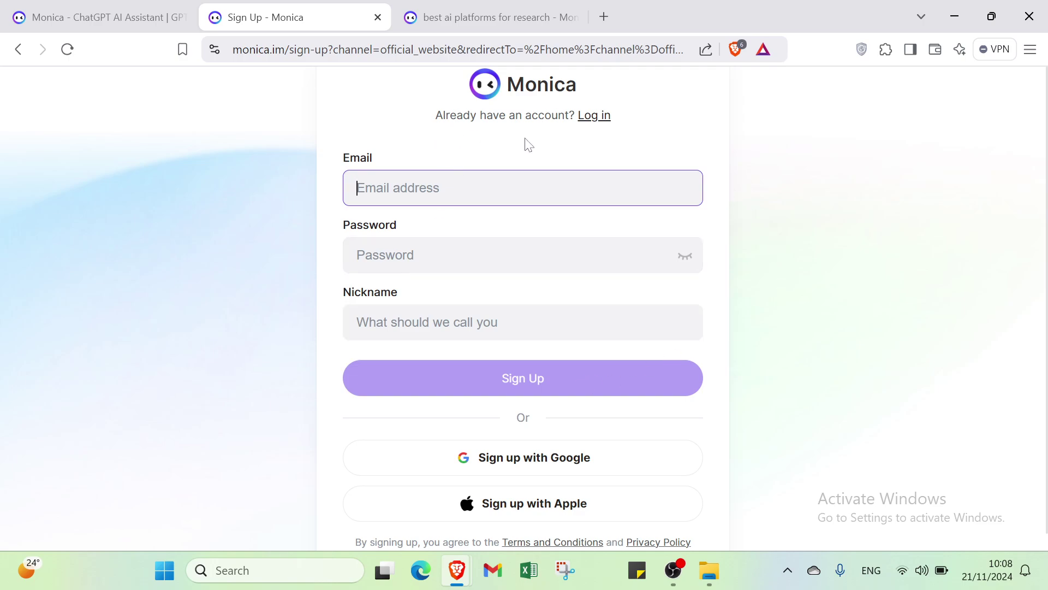
pyautogui.click(588, 121)
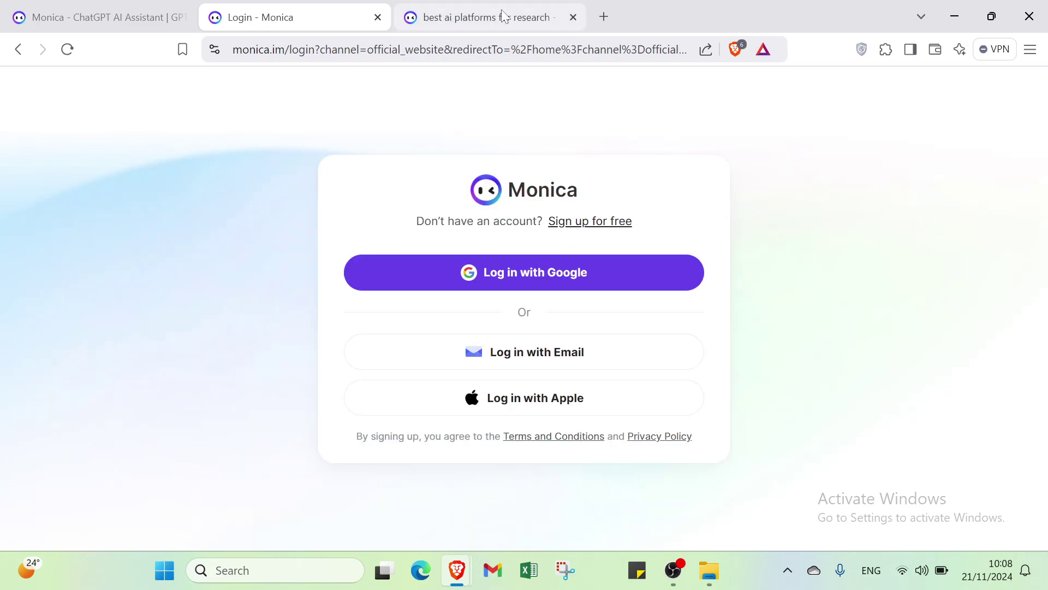
# - In the open Monica chat, ask "what is the best platform research ai" and read through the answer
pyautogui.click(501, 9)
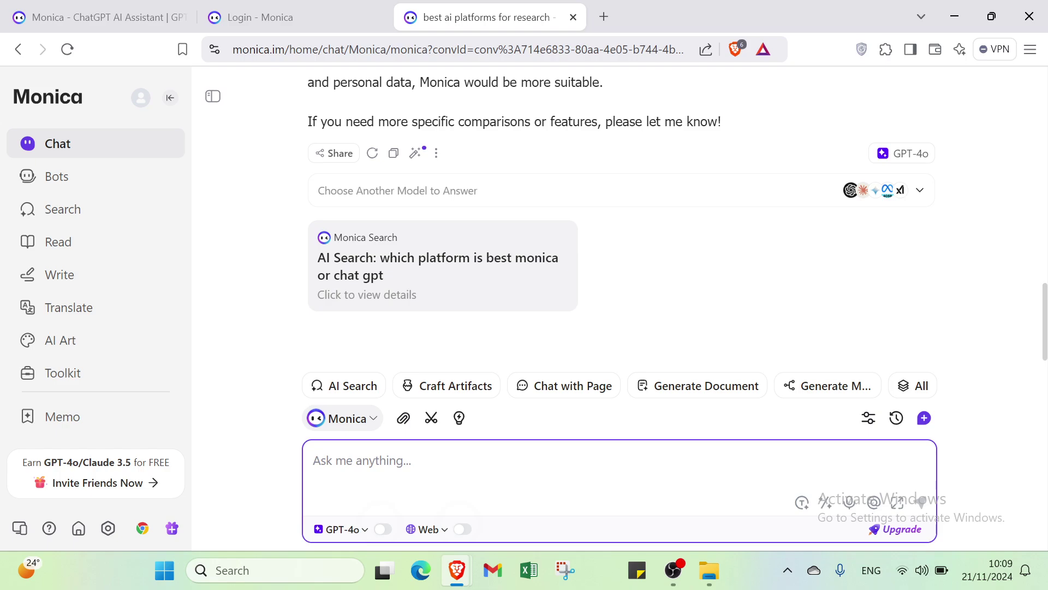
pyautogui.write('wh')
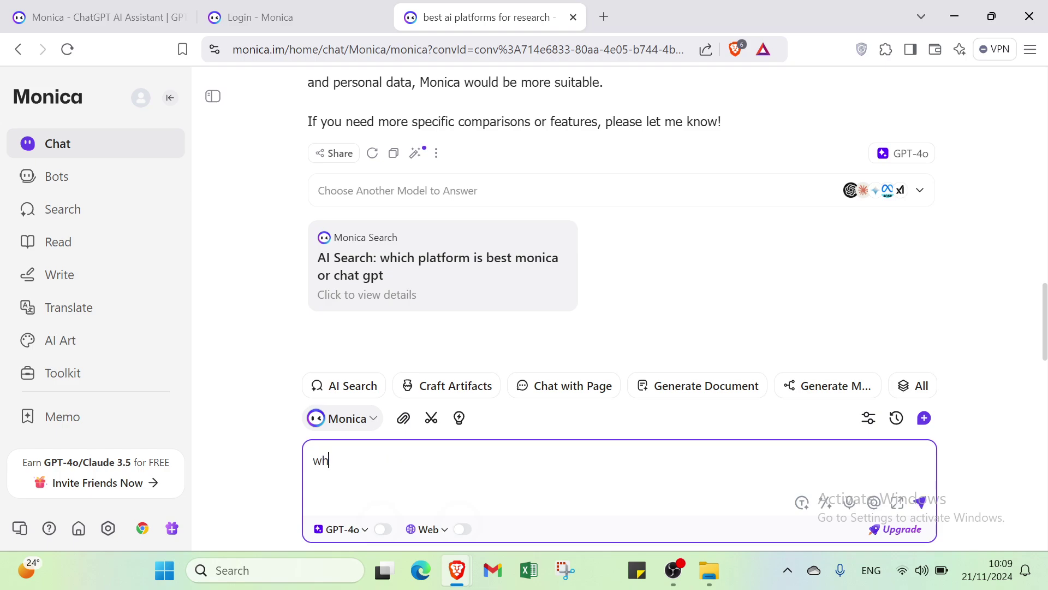
pyautogui.write('hat is the best pla')
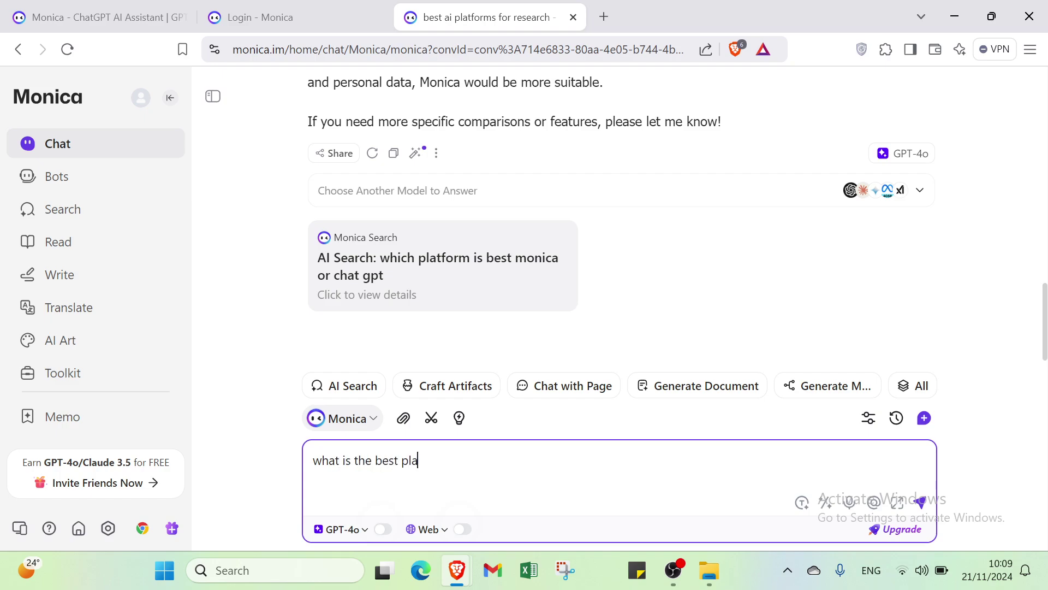
pyautogui.write('tform research ai')
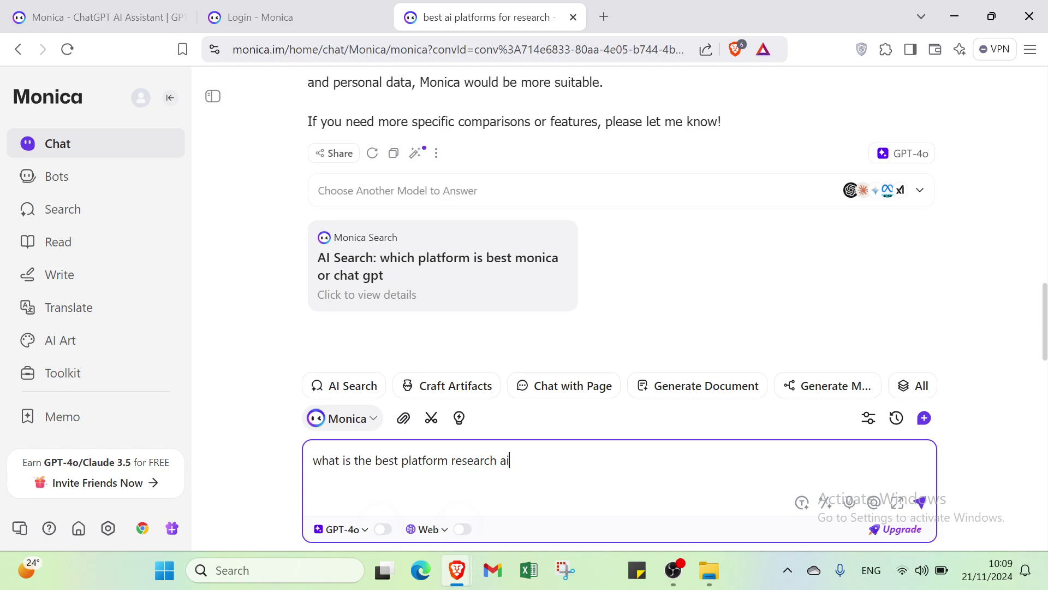
pyautogui.press('Return')
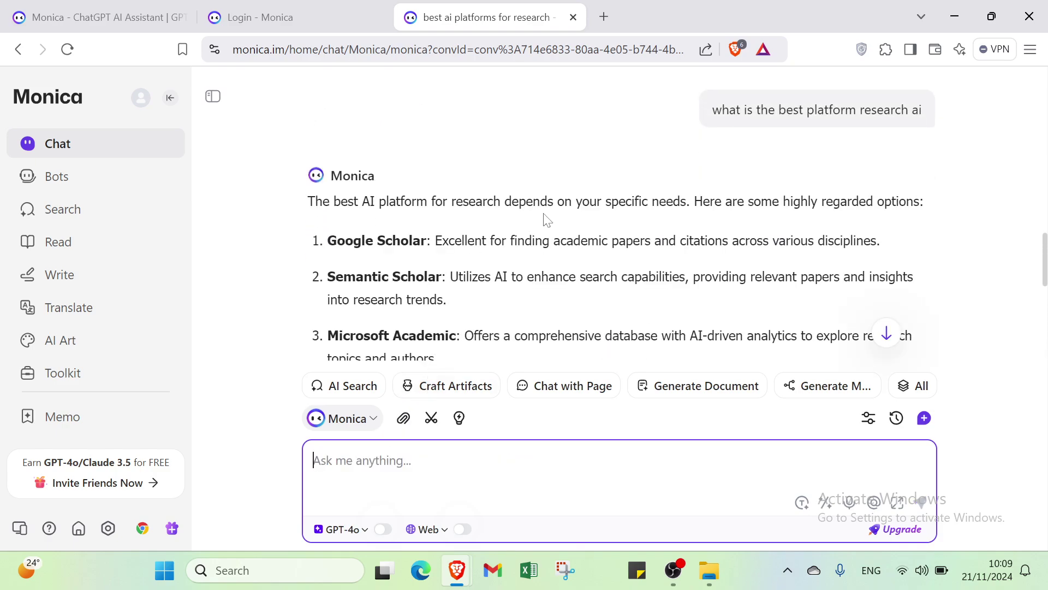
pyautogui.scroll(-2, 548, 219)
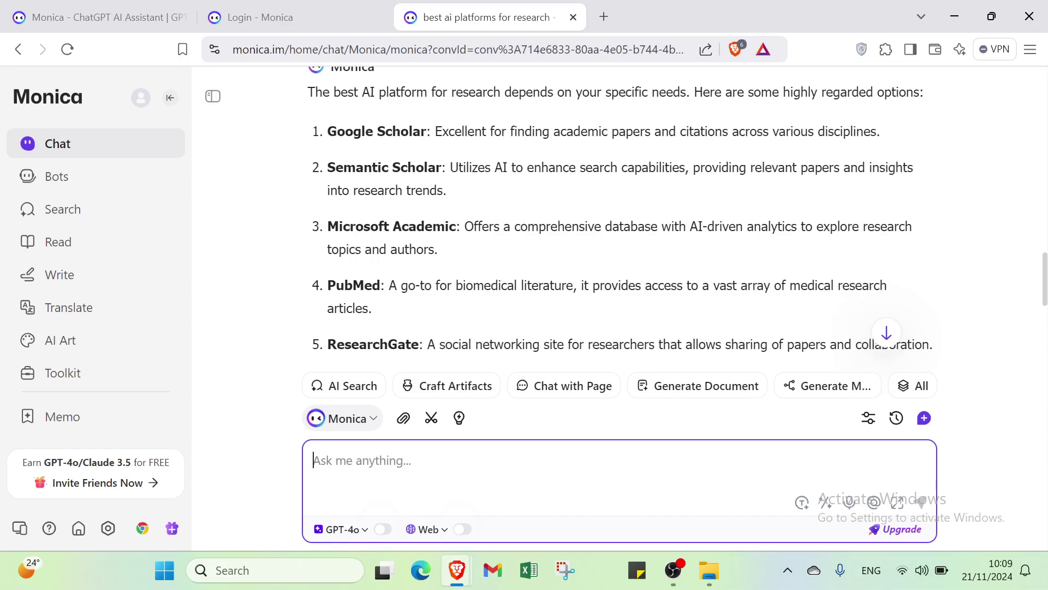
pyautogui.scroll(-3, 677, 213)
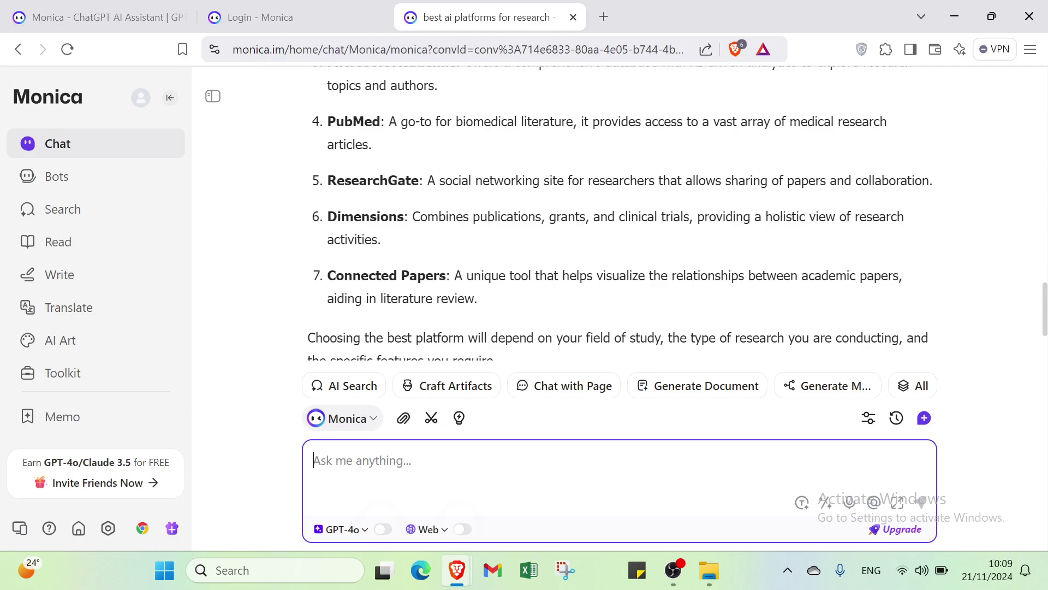
# - Ask Monica "which platform is better monica or chatgpt" and read the answer to its conclusion
pyautogui.write('w')
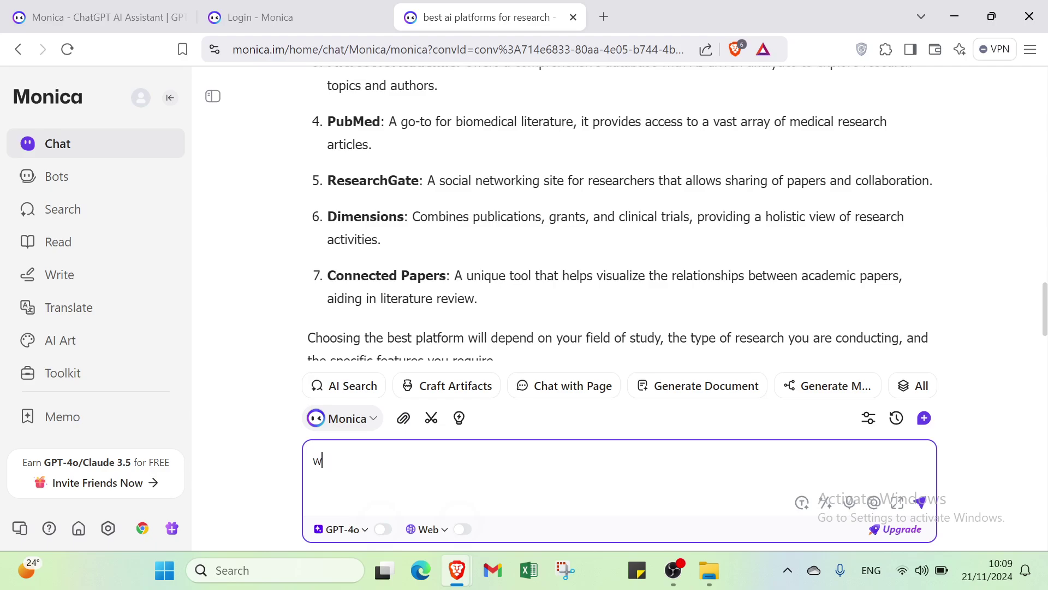
pyautogui.write('ich')
pyautogui.press('BackSpace')
pyautogui.press('BackSpace')
pyautogui.write('hich platform is be')
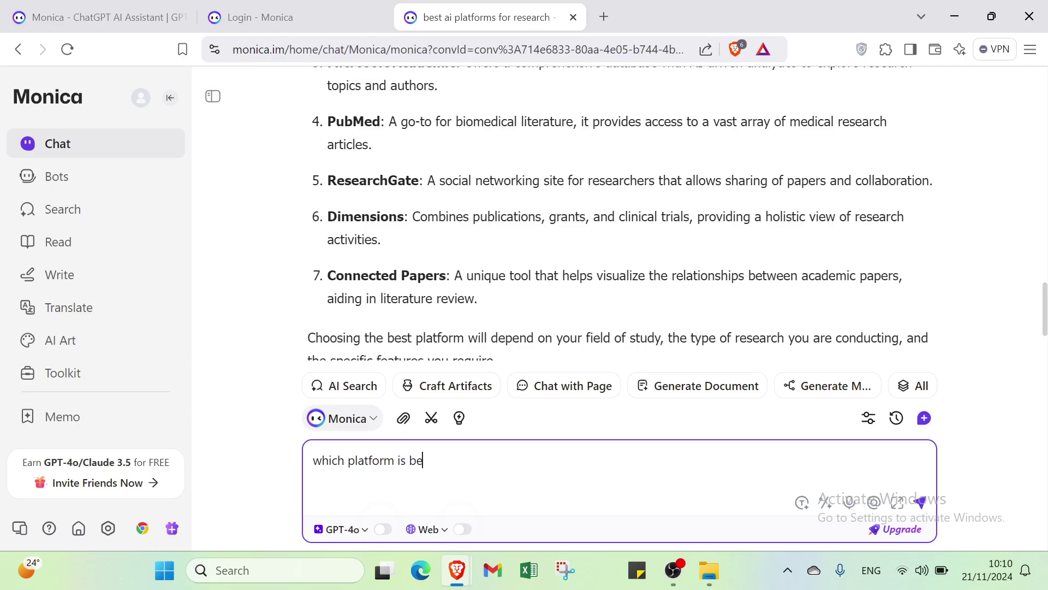
pyautogui.write('tter monica o')
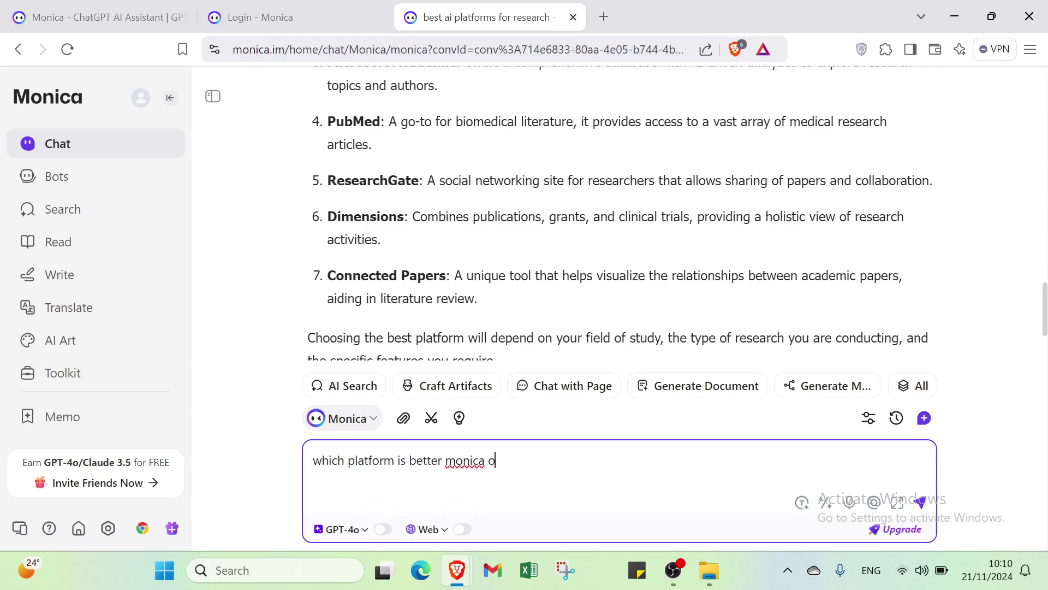
pyautogui.write('r chatgpt')
pyautogui.press('Return')
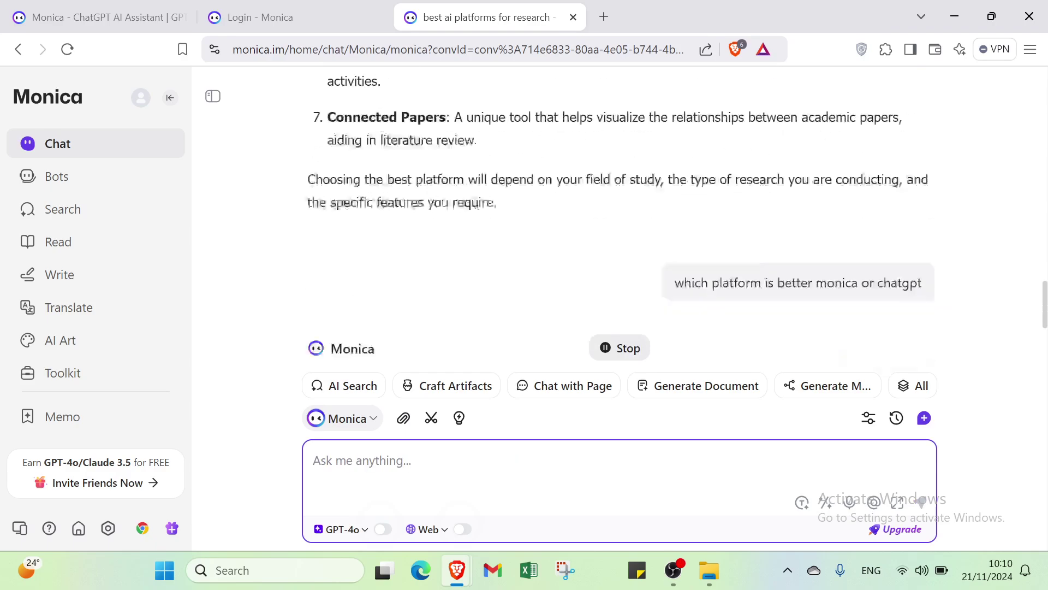
pyautogui.scroll(-5, 437, 218)
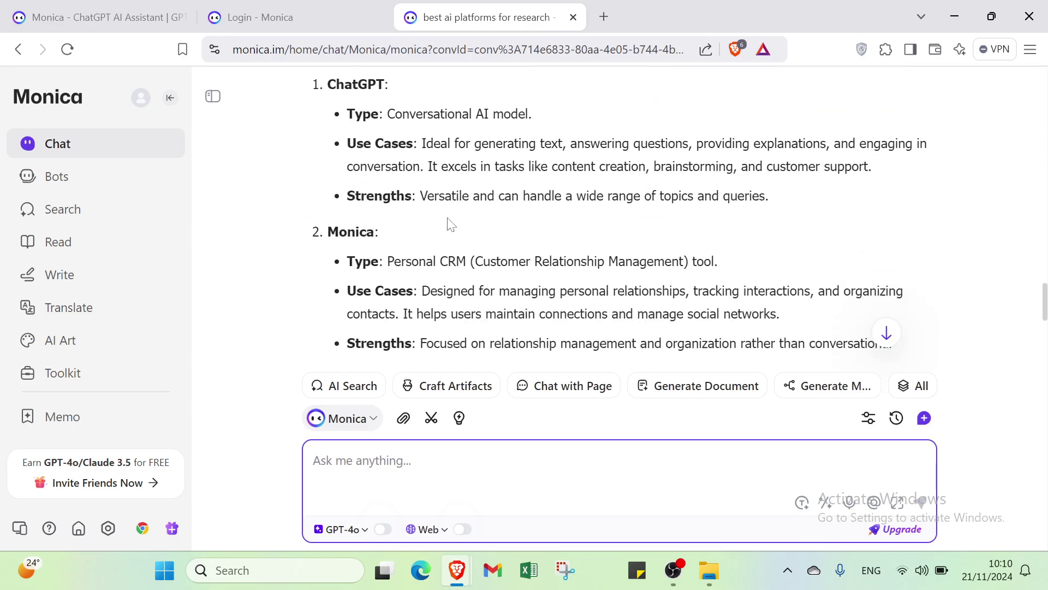
pyautogui.scroll(-4, 442, 227)
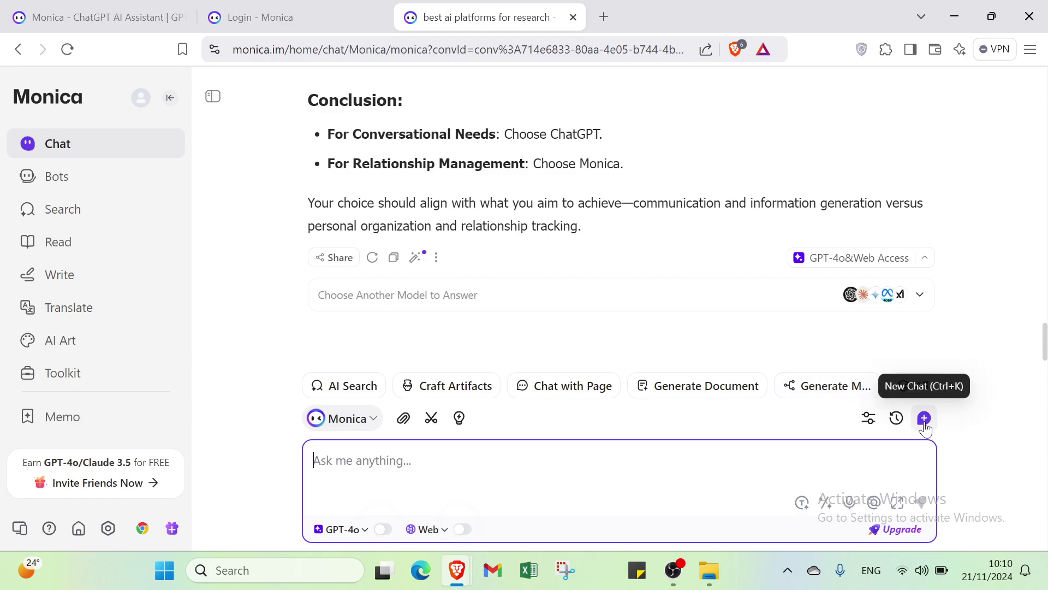
# - Start a new Monica chat, and browse the recommended bots and hot models on the Bots page
pyautogui.click(924, 418)
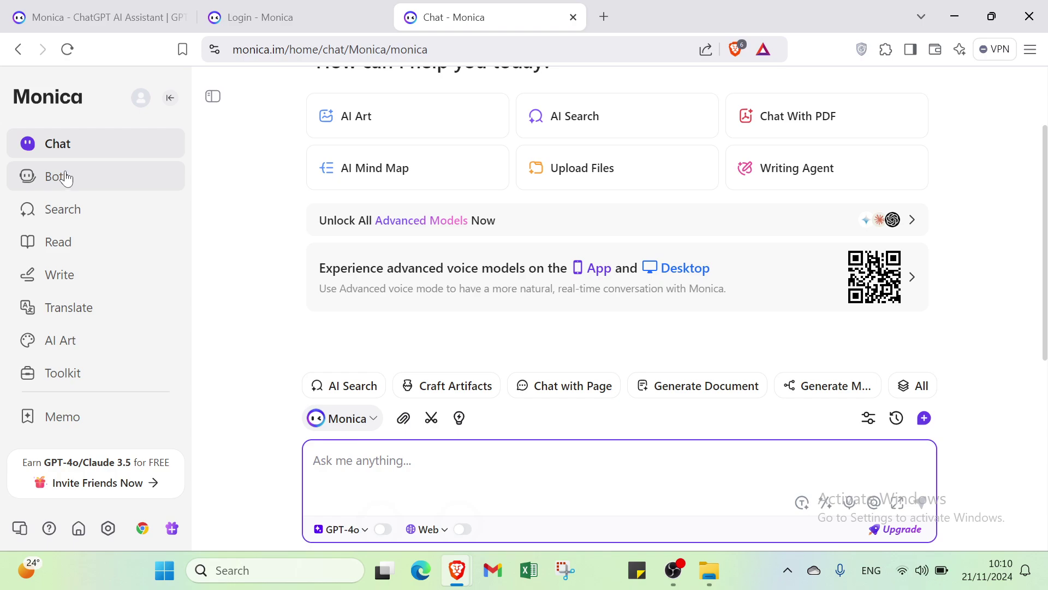
pyautogui.click(83, 182)
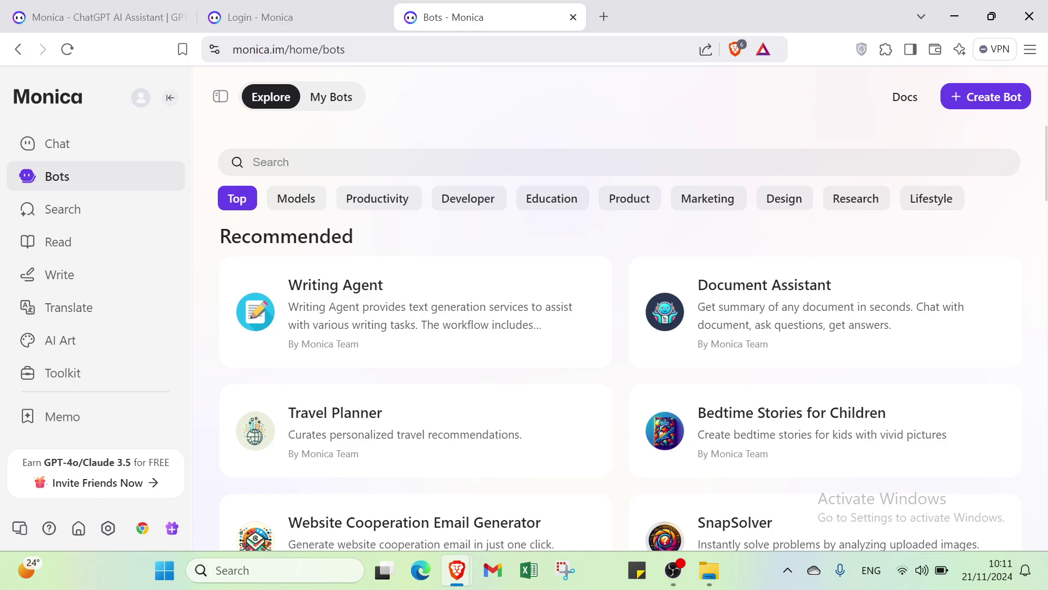
pyautogui.scroll(-1, 347, 344)
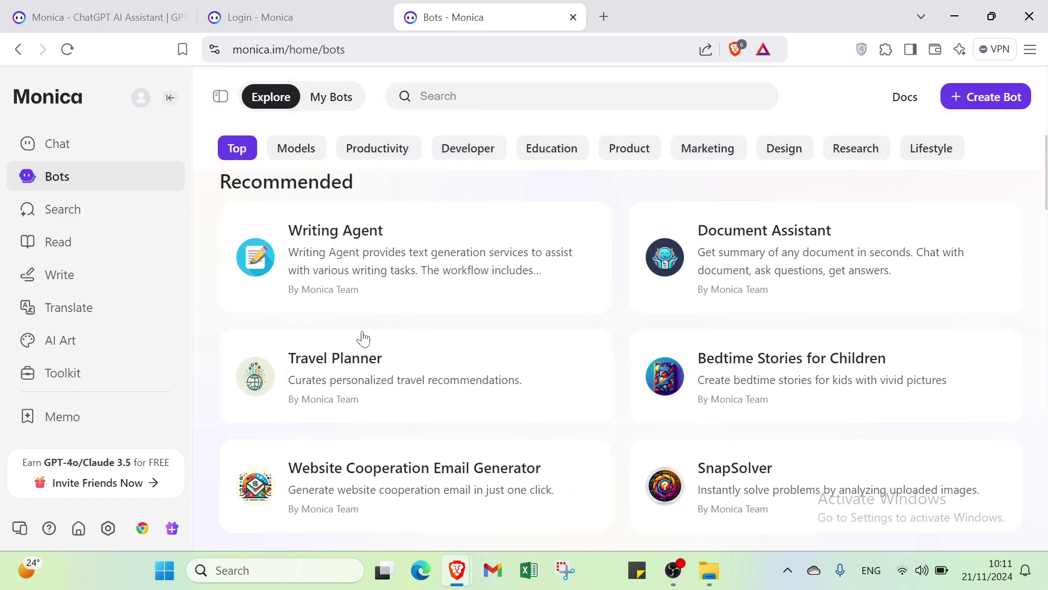
pyautogui.scroll(-2, 363, 392)
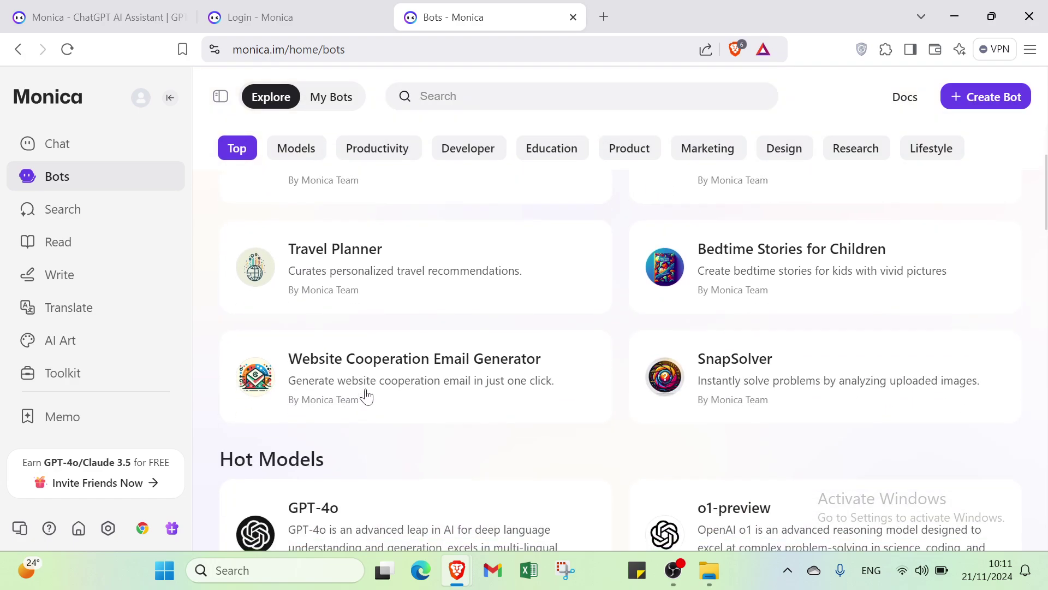
pyautogui.scroll(-1, 360, 385)
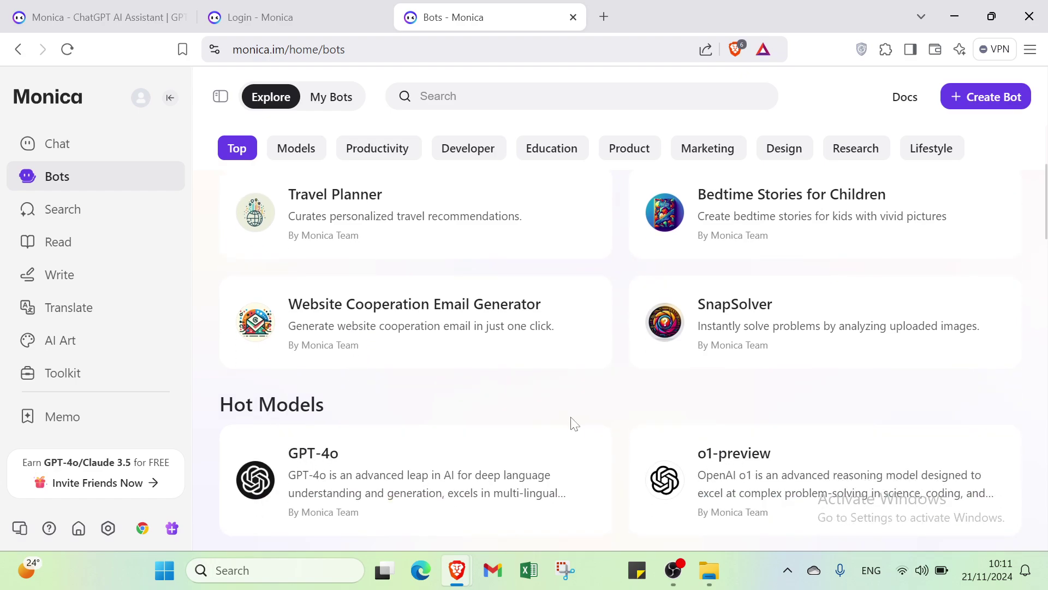
pyautogui.scroll(4, 573, 424)
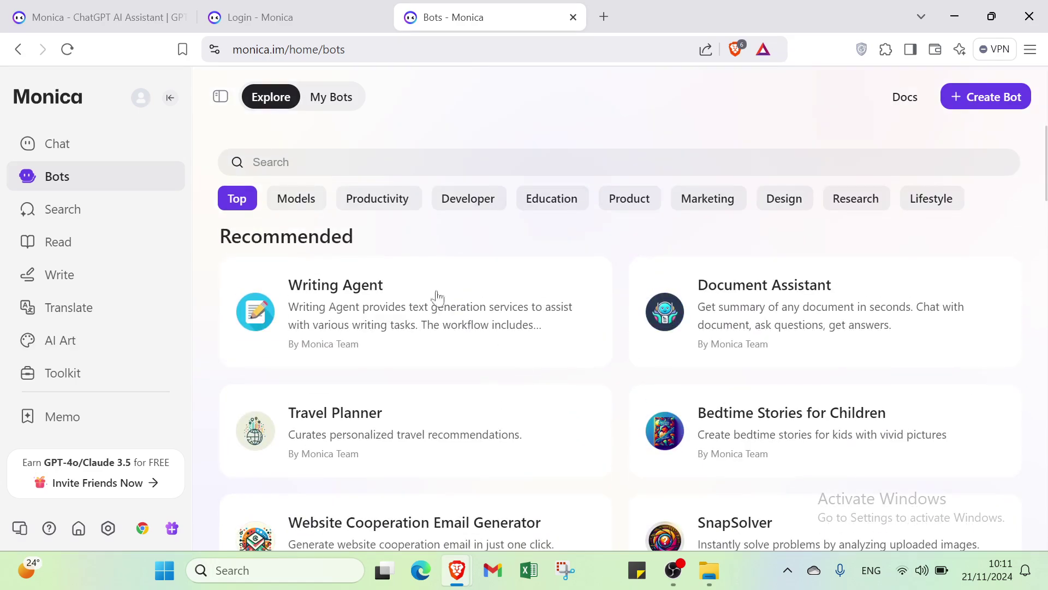
# - Open Monica's Search page and browse the news topics under Discover
pyautogui.click(57, 213)
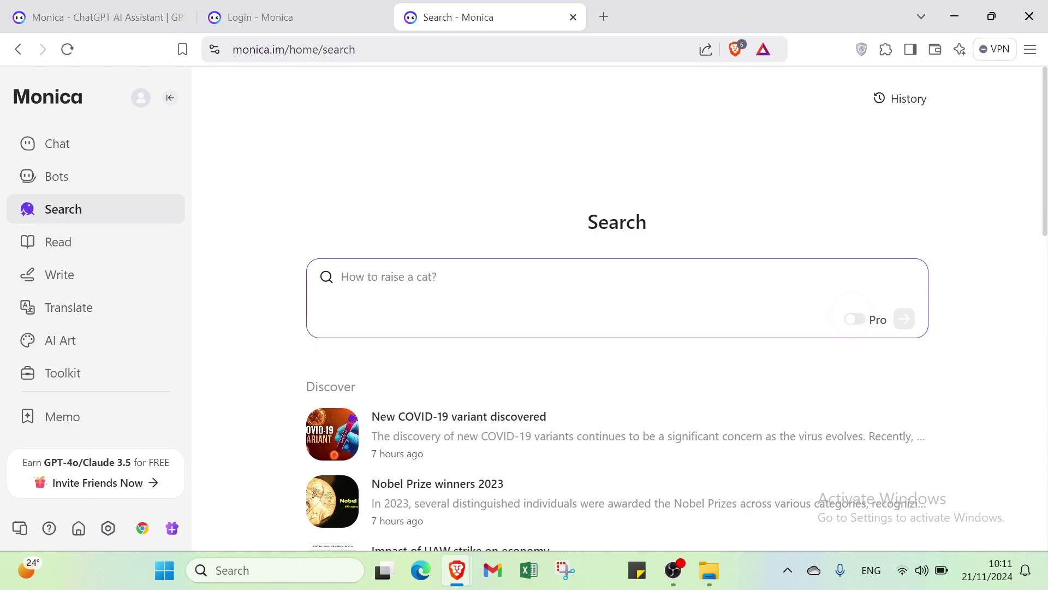
pyautogui.scroll(-2, 878, 293)
pyautogui.moveTo(868, 223)
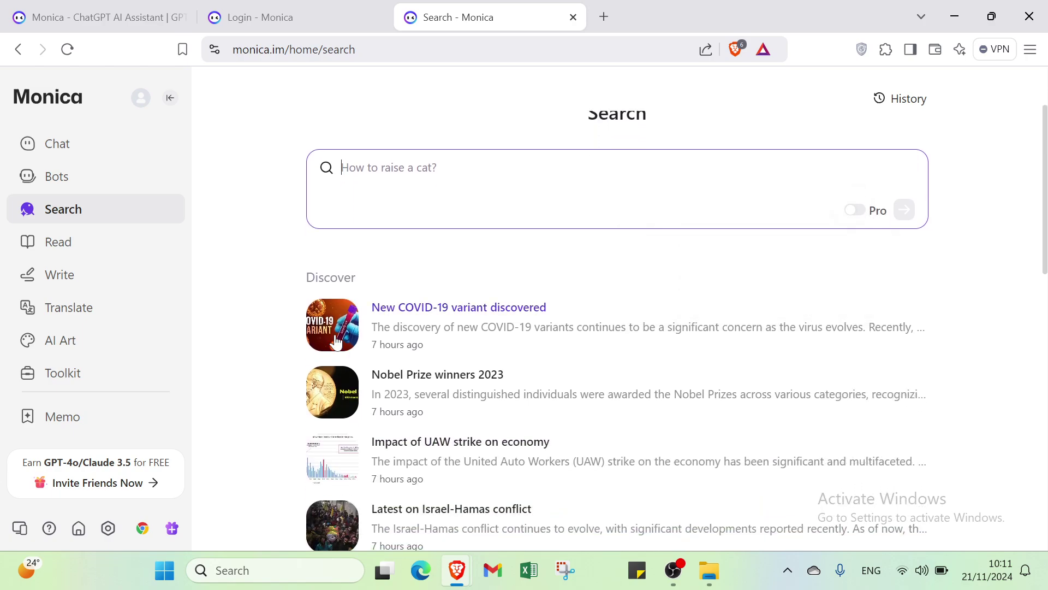
pyautogui.scroll(-1, 347, 266)
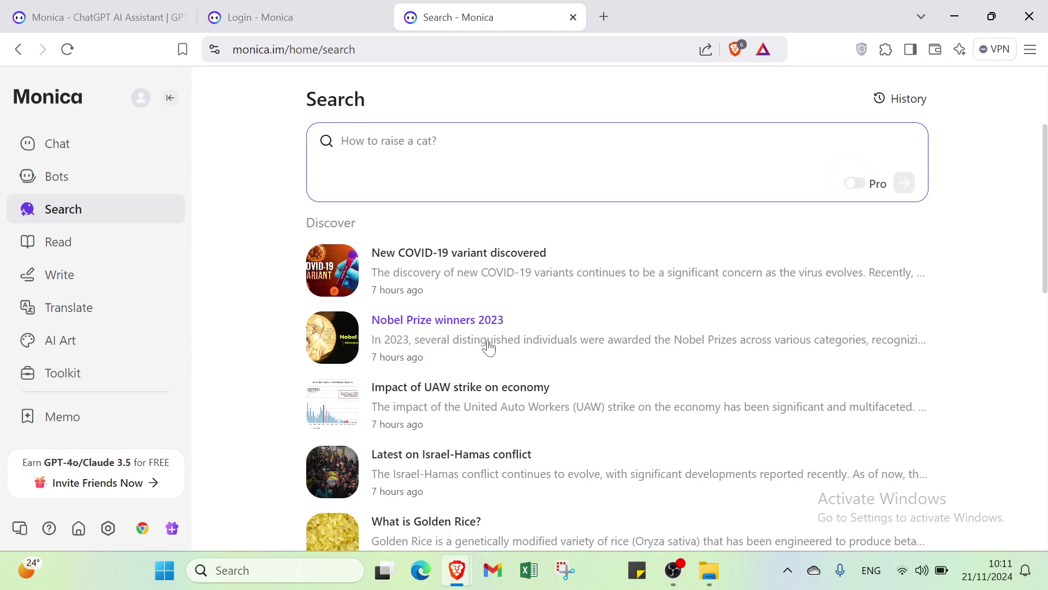
# - Open the Read page and look over its link chat, document upload and recent memos areas
pyautogui.click(87, 242)
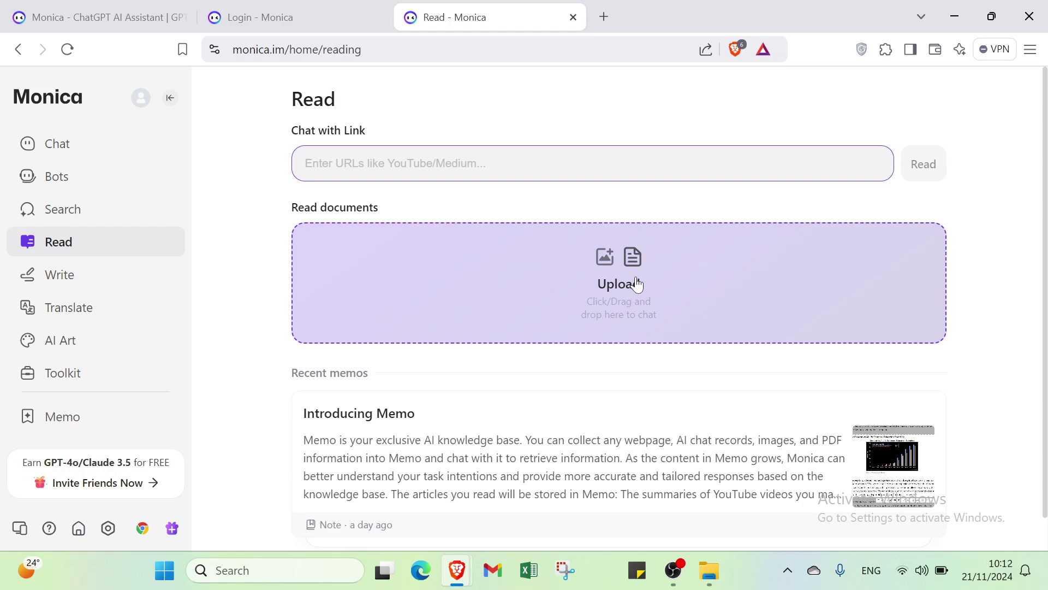
pyautogui.click(637, 284)
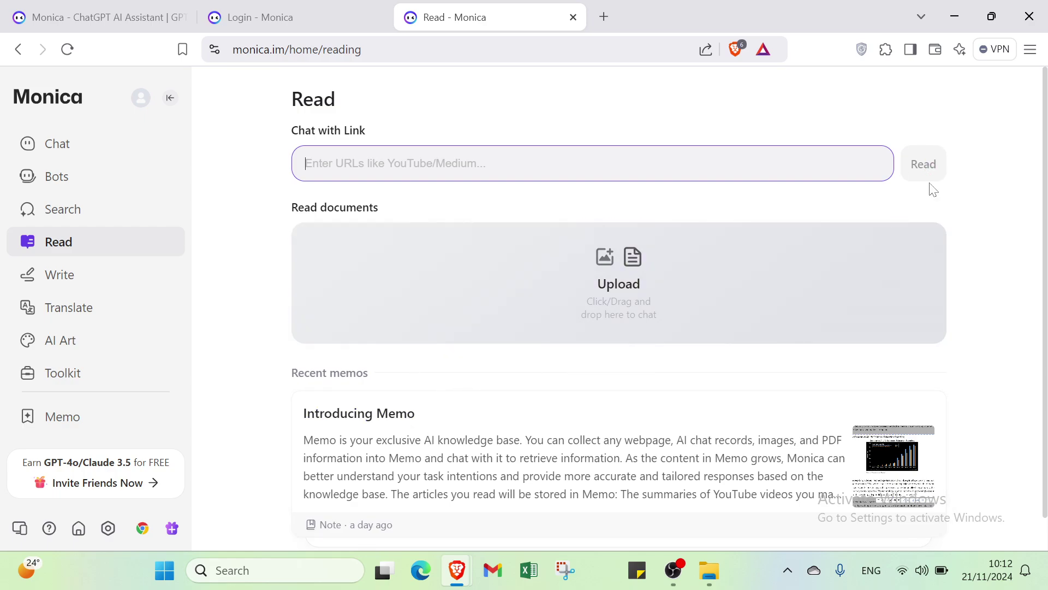
pyautogui.scroll(-1, 646, 322)
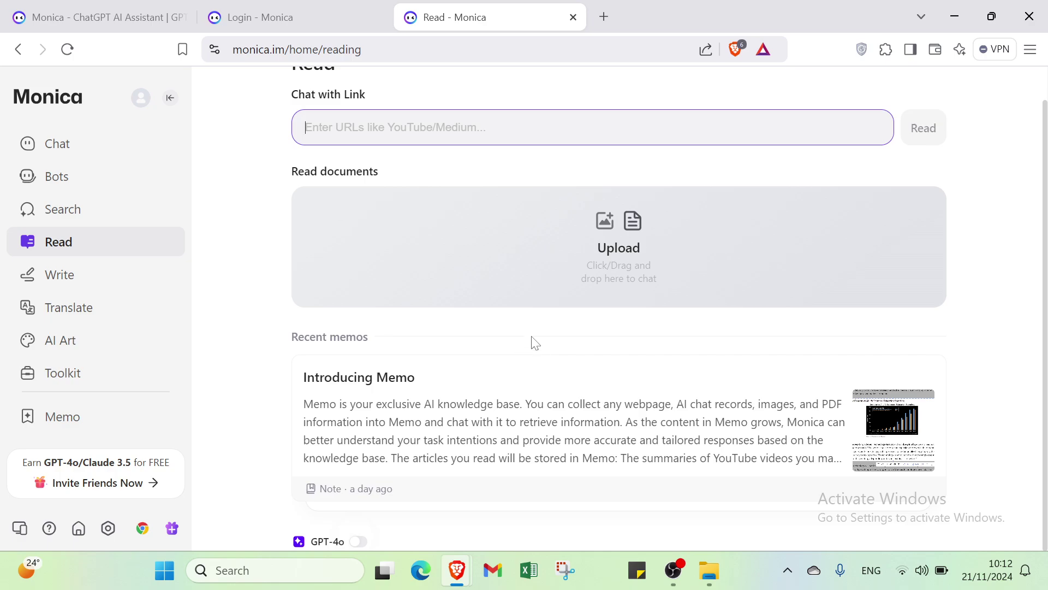
# - Open the Write page, look at its Reply and Grammar modes, and return to Compose
pyautogui.click(89, 290)
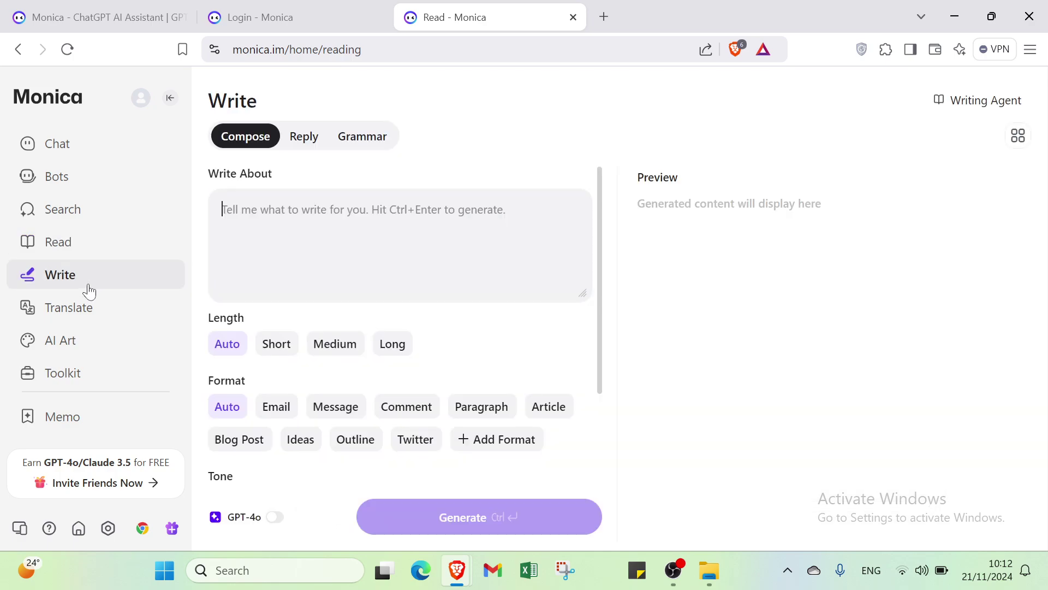
pyautogui.click(316, 148)
pyautogui.click(351, 149)
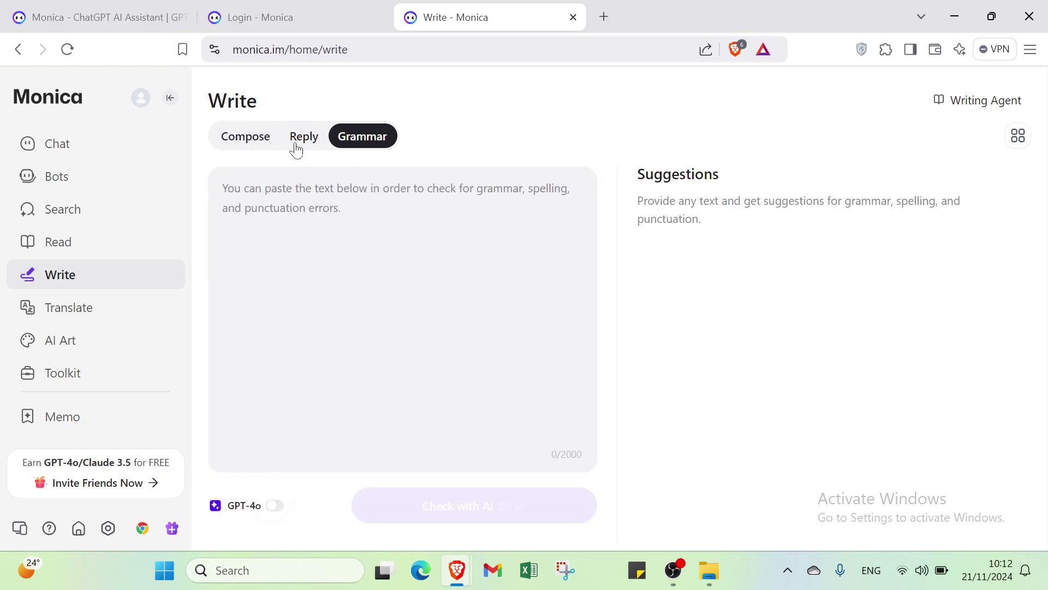
pyautogui.click(255, 139)
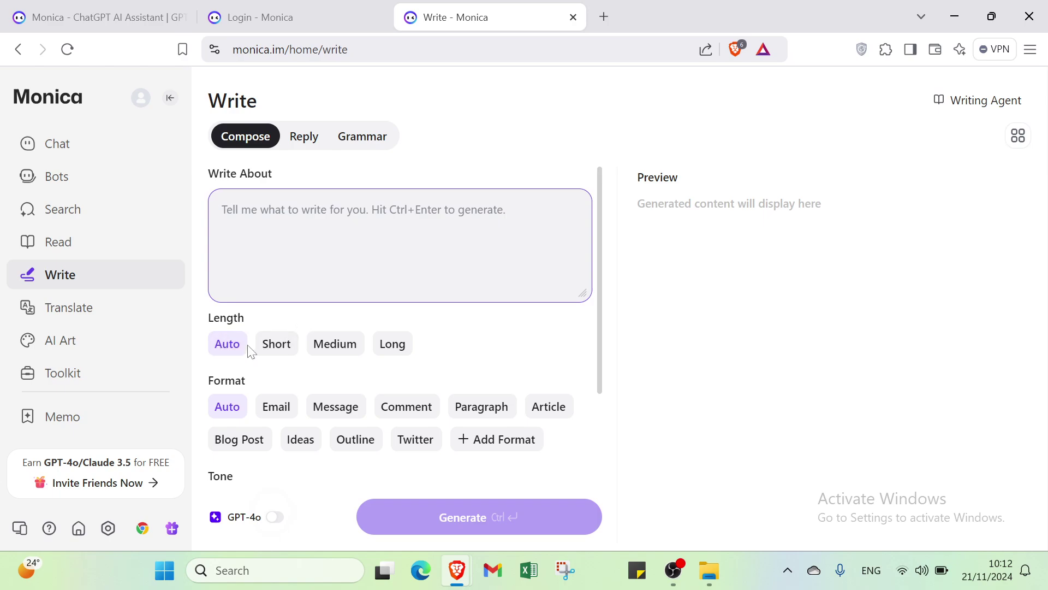
# - Review the Compose length, format and tone options and the list of available output languages
pyautogui.scroll(-1, 278, 379)
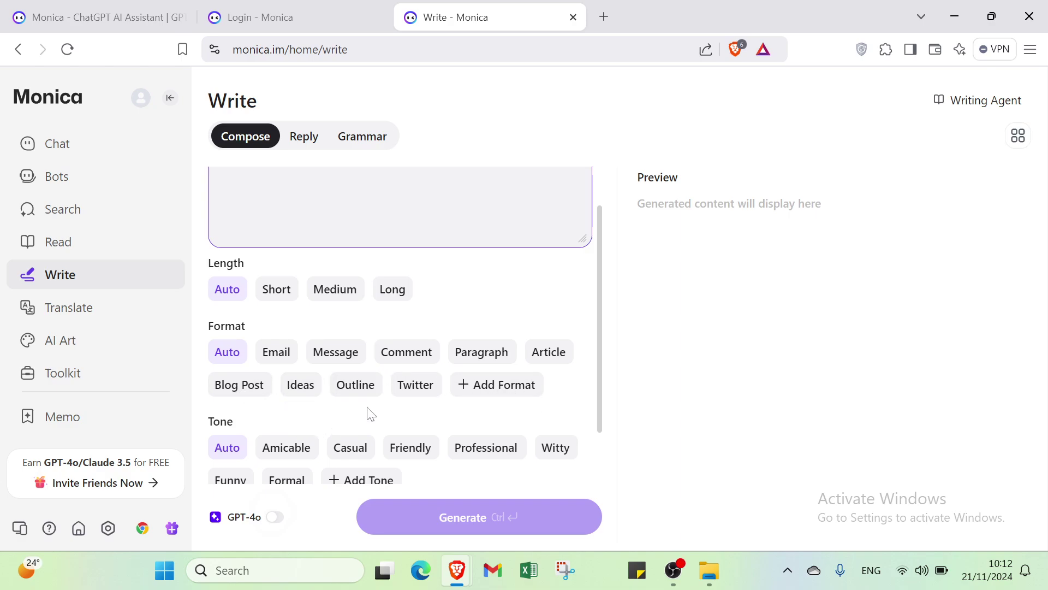
pyautogui.scroll(-2, 312, 440)
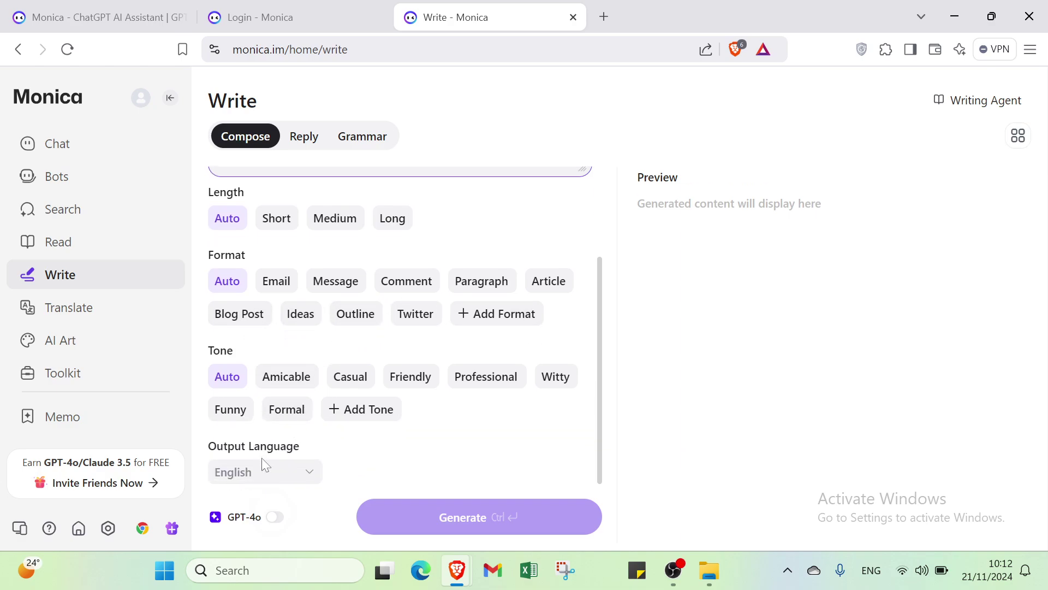
pyautogui.click(295, 473)
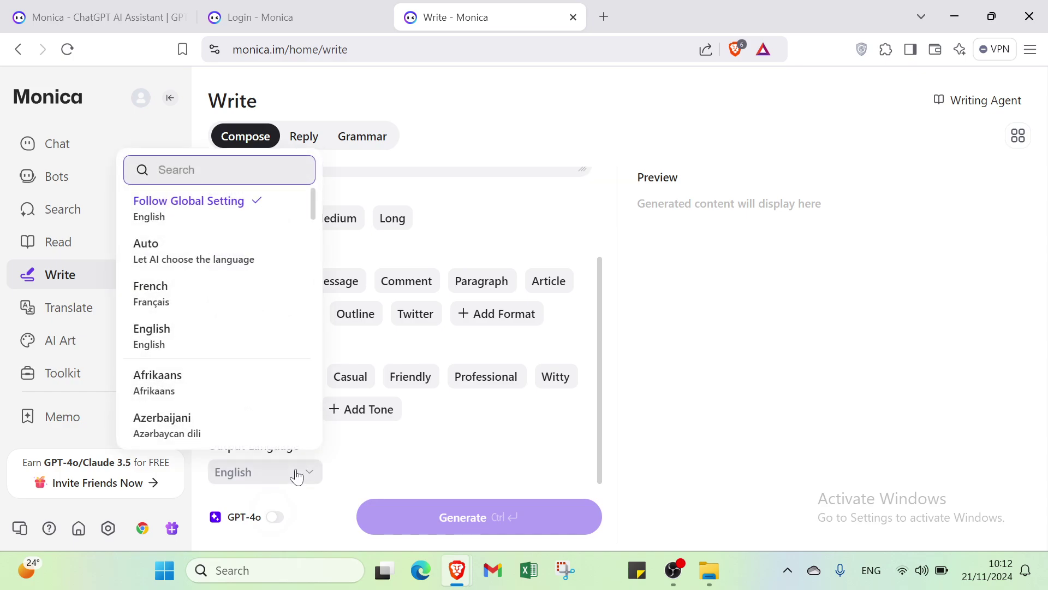
pyautogui.scroll(-1, 236, 356)
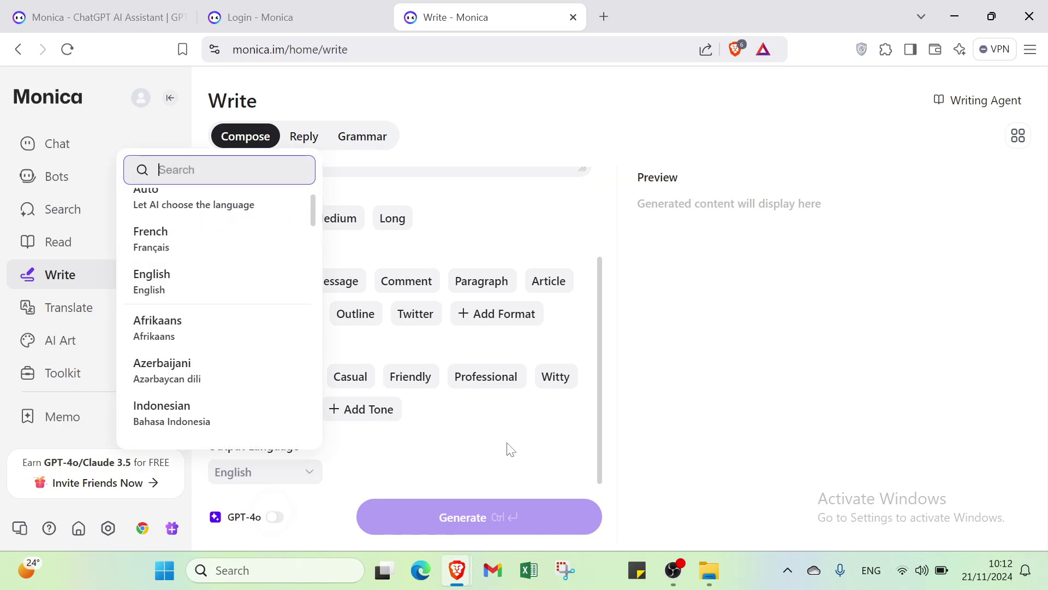
pyautogui.click(485, 498)
pyautogui.scroll(3, 375, 276)
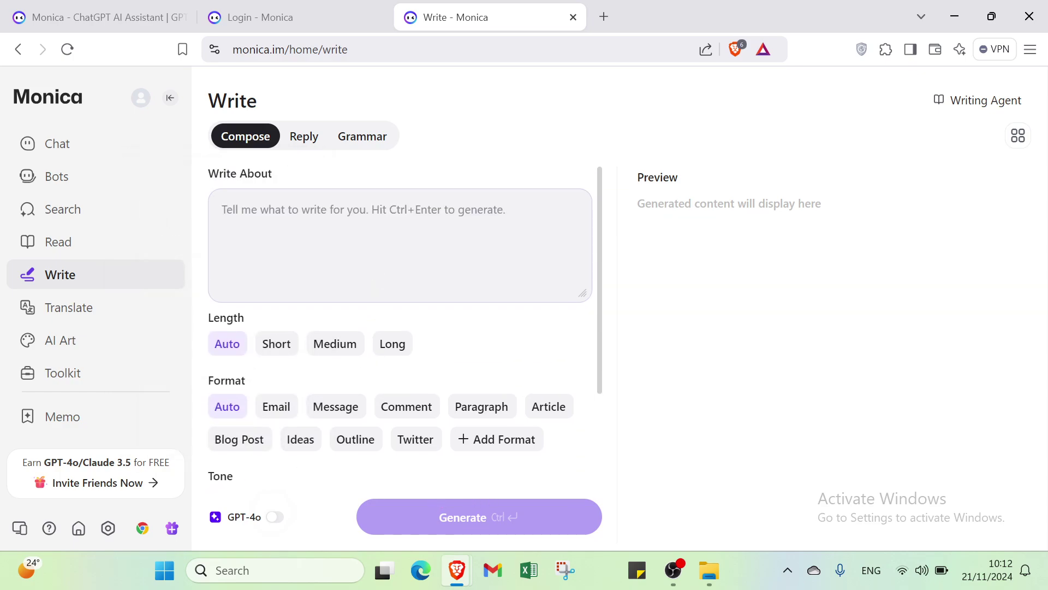
# - View the Reply form's original text and reply fields, and switch to the Grammar checker
pyautogui.click(304, 143)
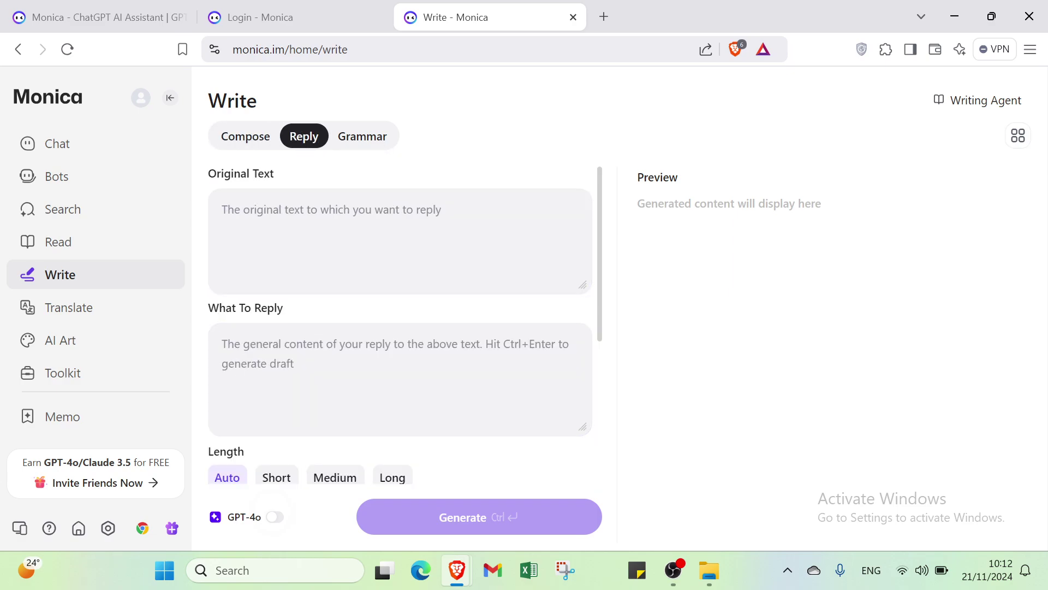
pyautogui.click(270, 355)
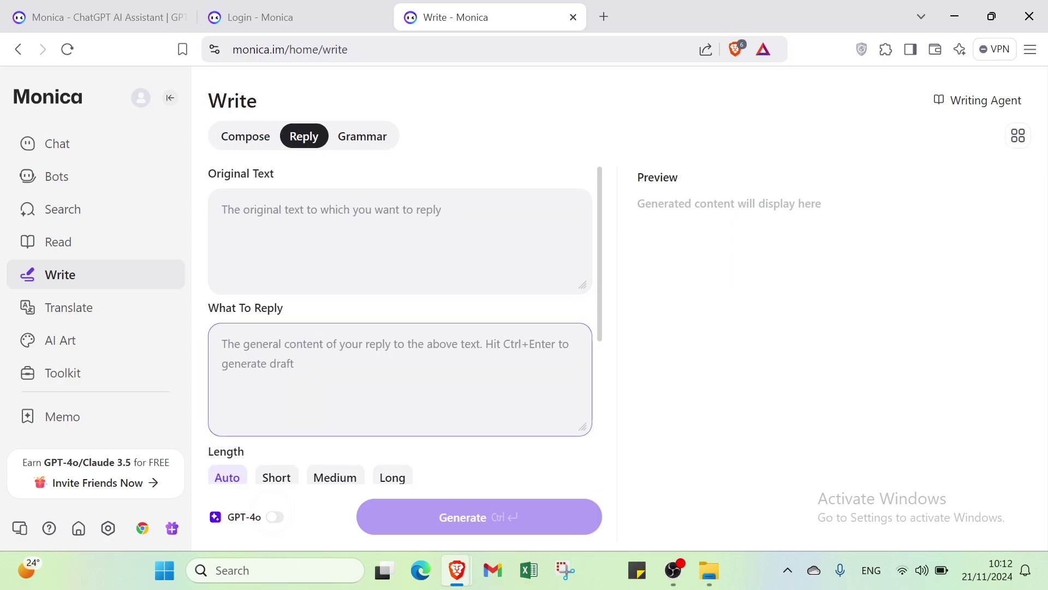
pyautogui.click(357, 142)
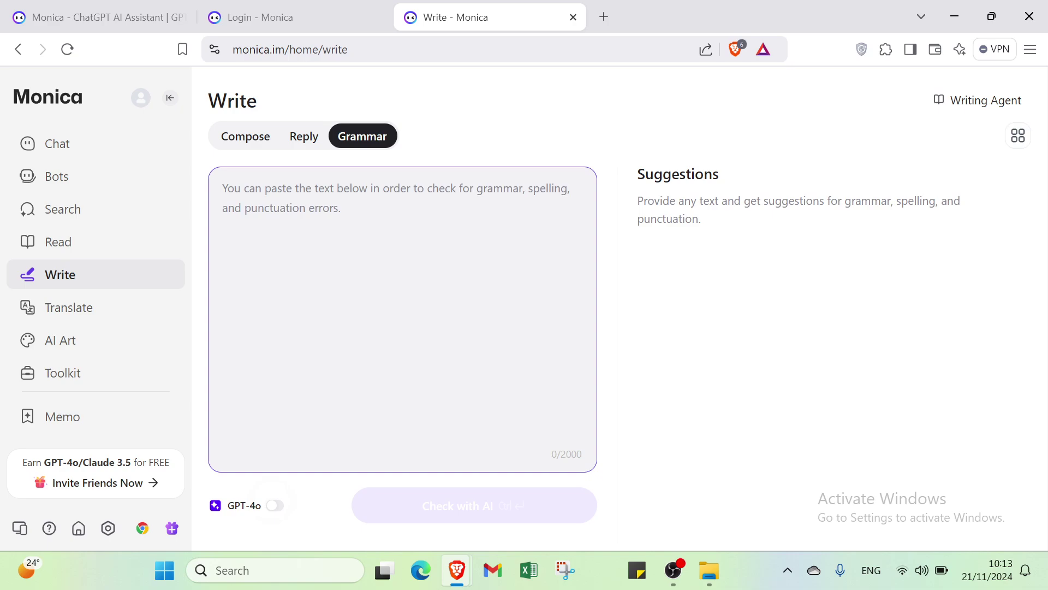
# - Open the Translate page and view the available source and target languages, keeping English to French
pyautogui.click(141, 306)
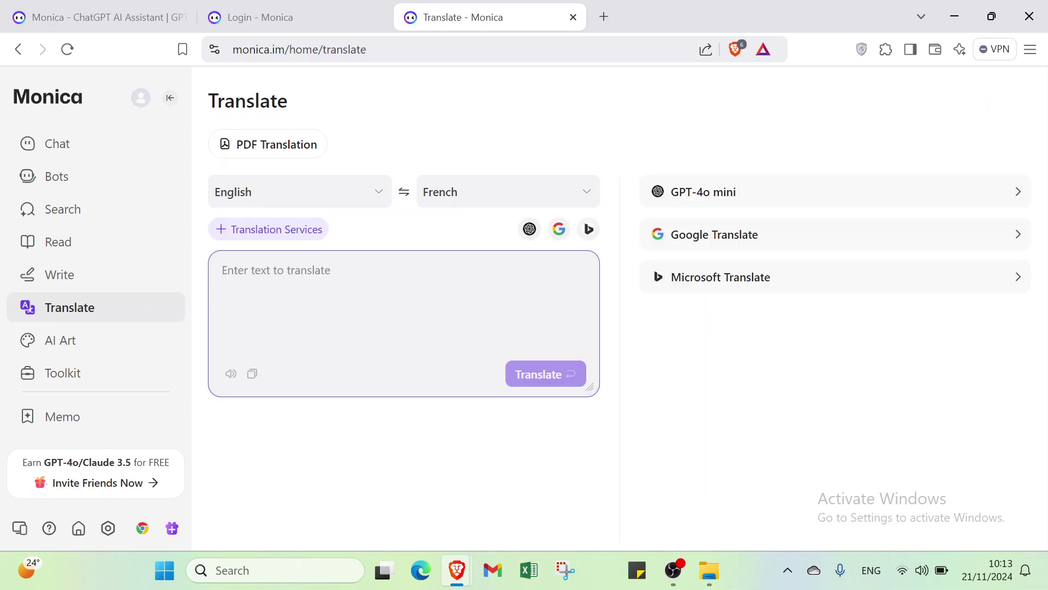
pyautogui.click(363, 194)
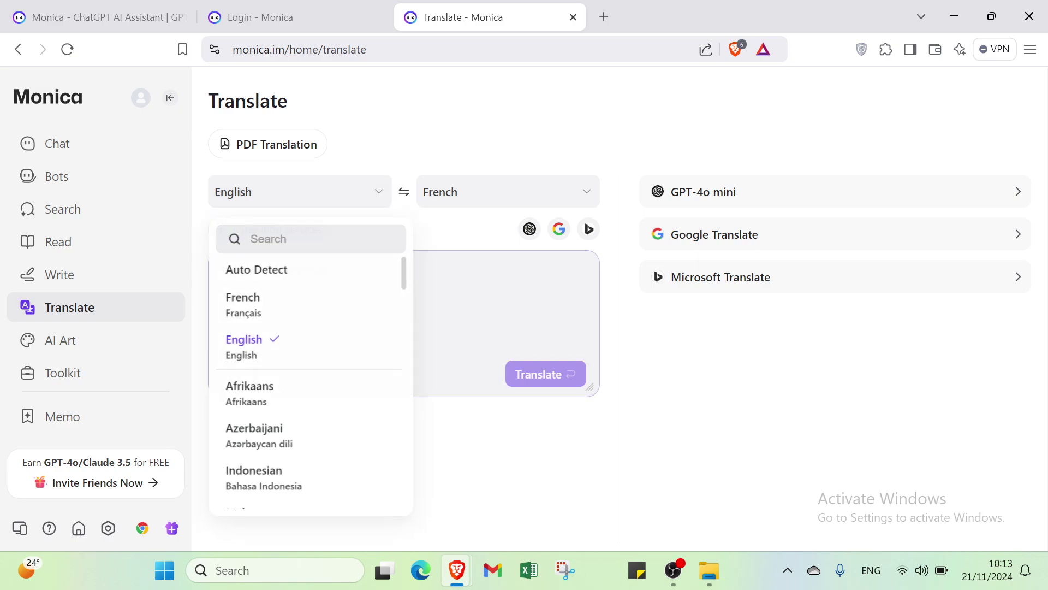
pyautogui.click(460, 197)
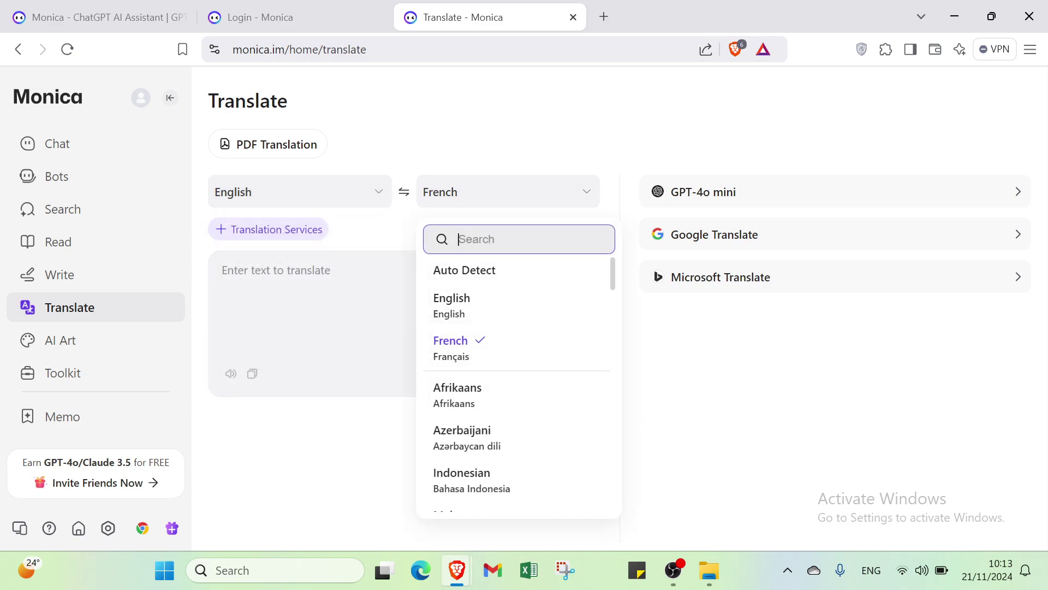
pyautogui.click(395, 243)
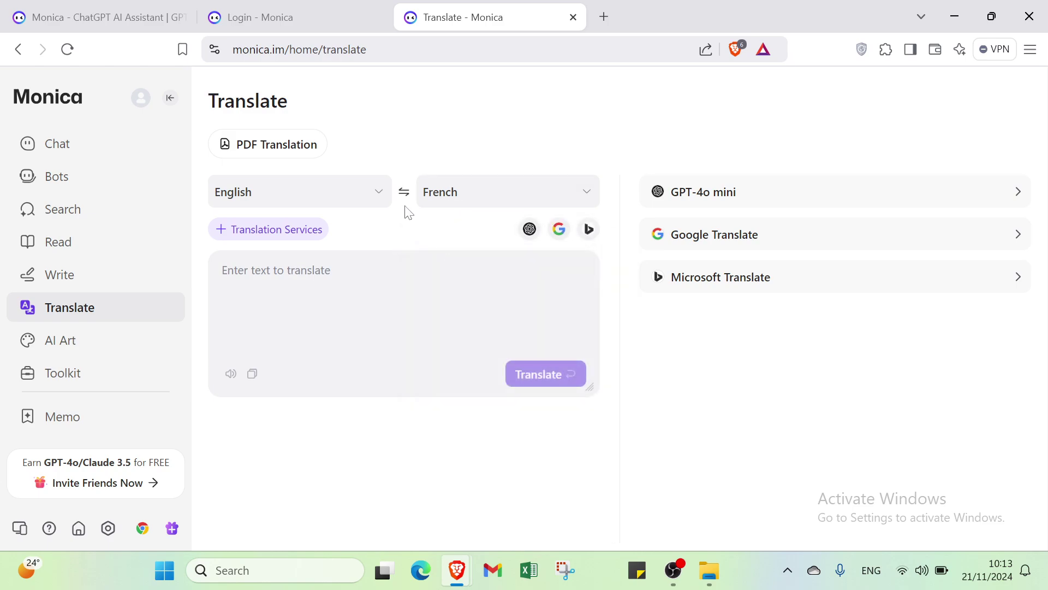
# - Translate "eat" from English to French with the listed translation services, and clear the text
pyautogui.click(404, 300)
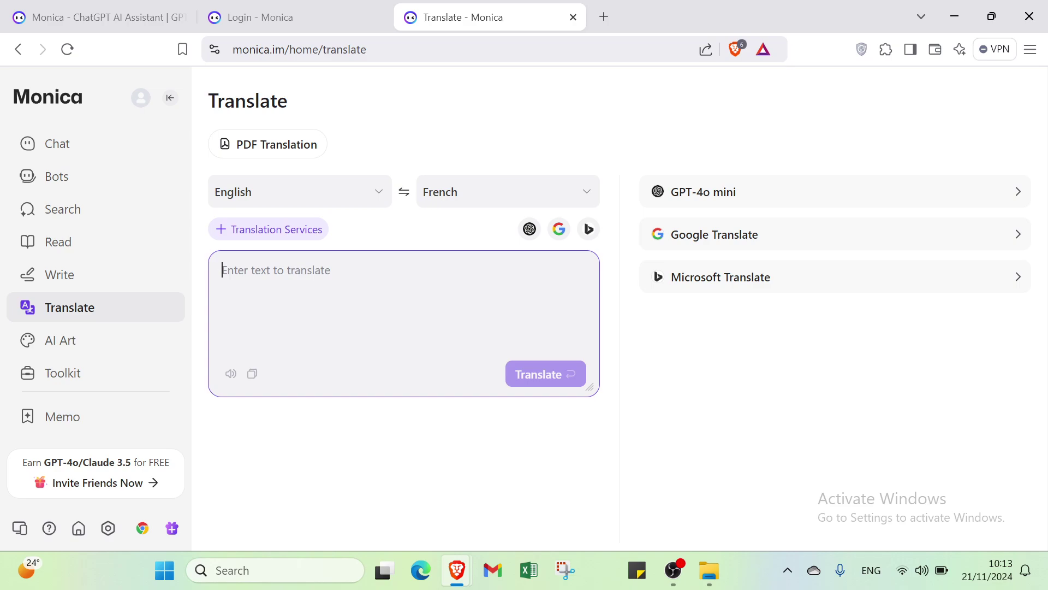
pyautogui.write('eat')
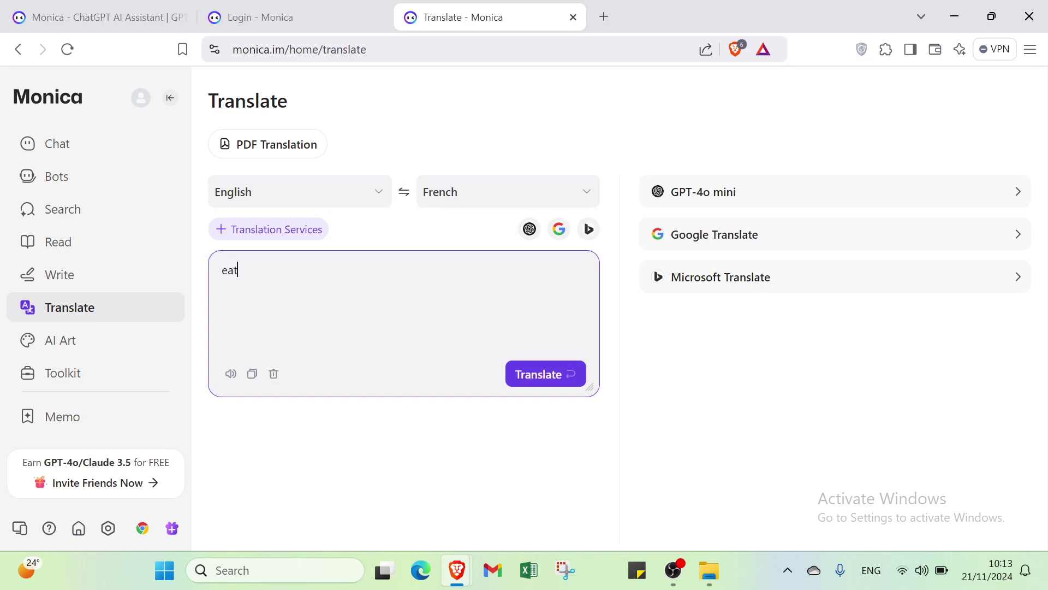
pyautogui.press('Return')
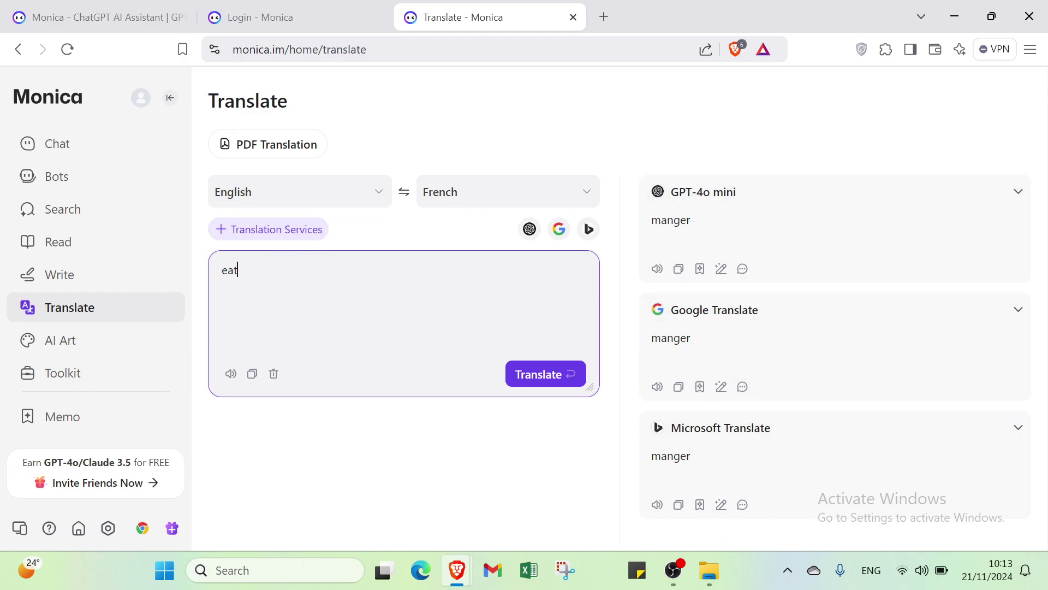
pyautogui.moveTo(243, 271); pyautogui.dragTo(195, 298)
pyautogui.press('BackSpace')
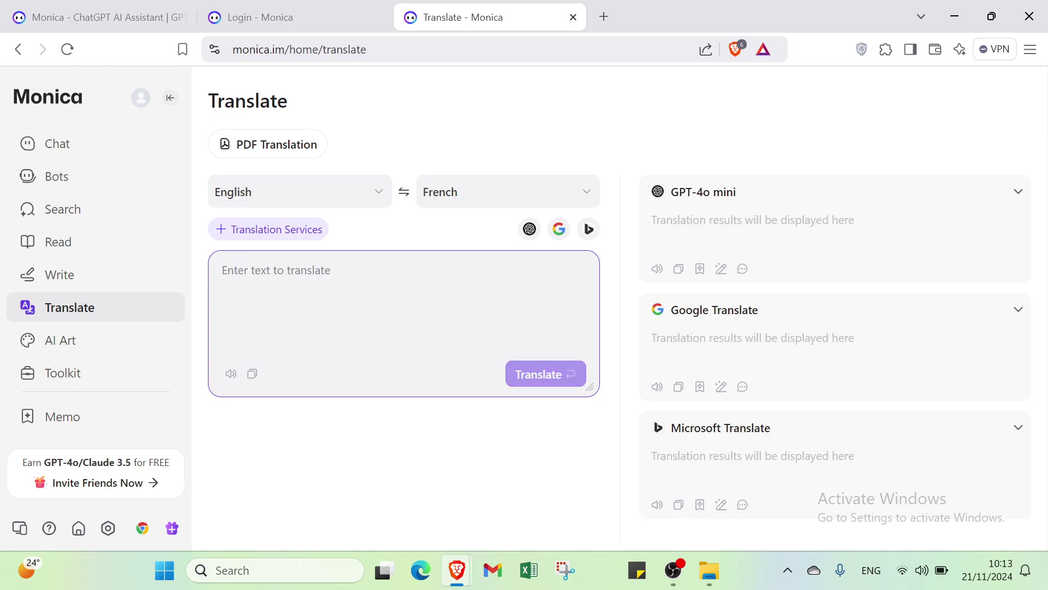
# - On the AI Art page, generate an image with the Artist bot from the prompt "basket ball player that shot 3 points"
pyautogui.click(100, 345)
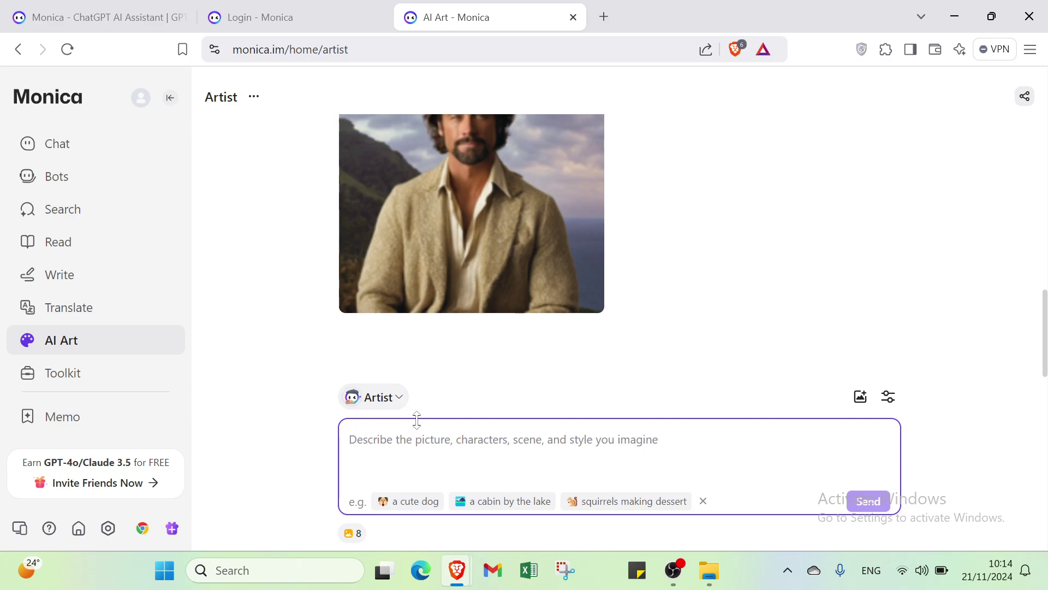
pyautogui.click(440, 427)
pyautogui.moveTo(512, 284)
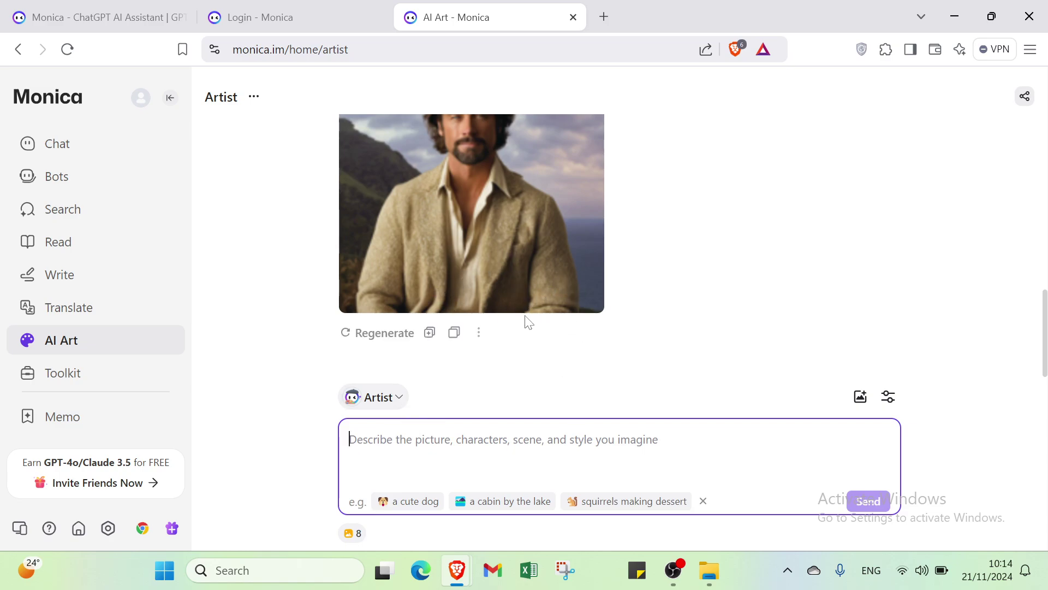
pyautogui.scroll(2, 534, 295)
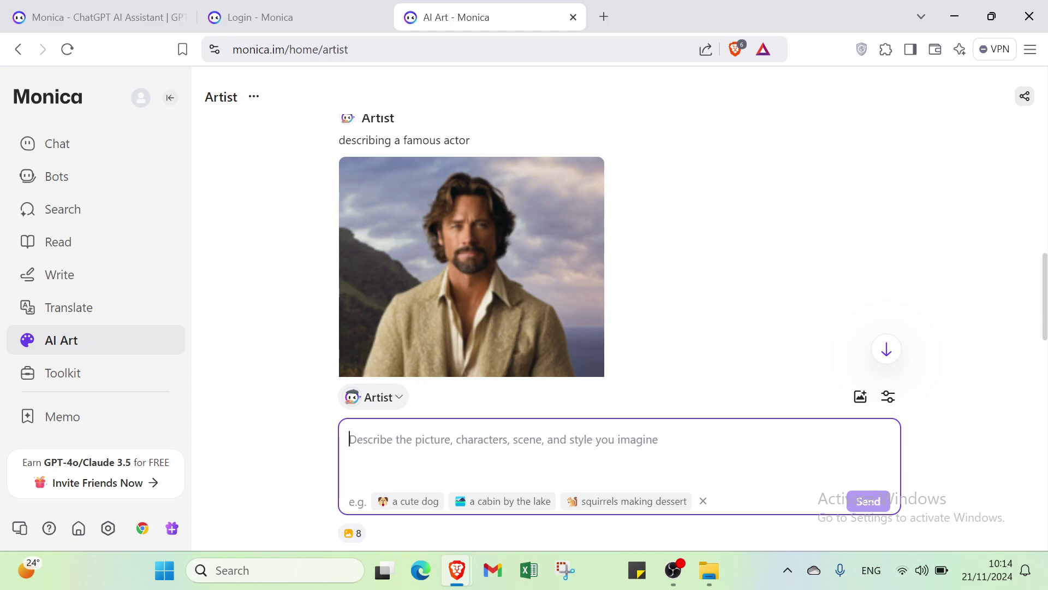
pyautogui.write('basket')
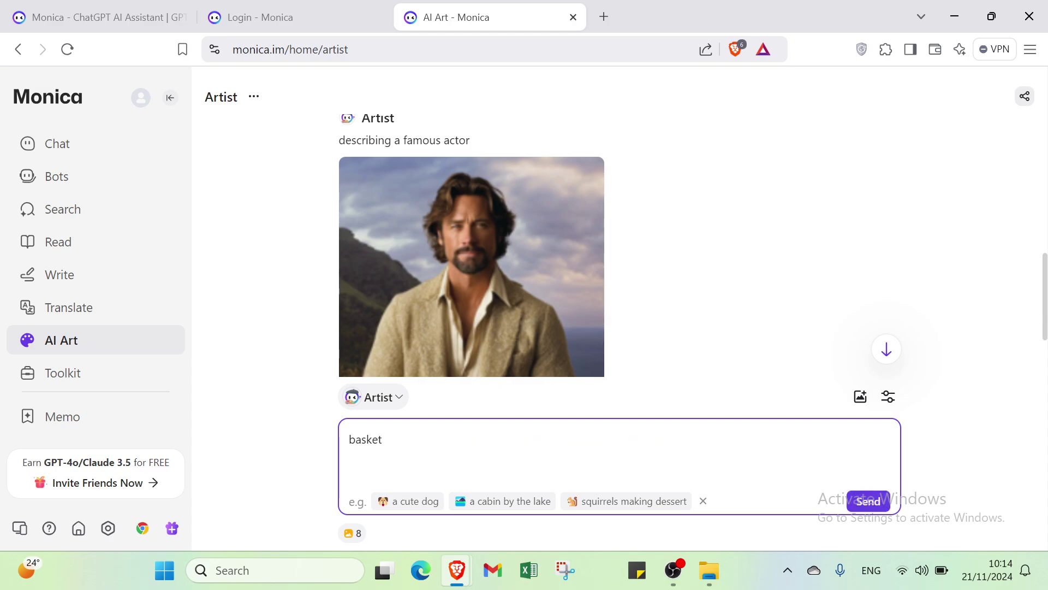
pyautogui.write(' ball player that')
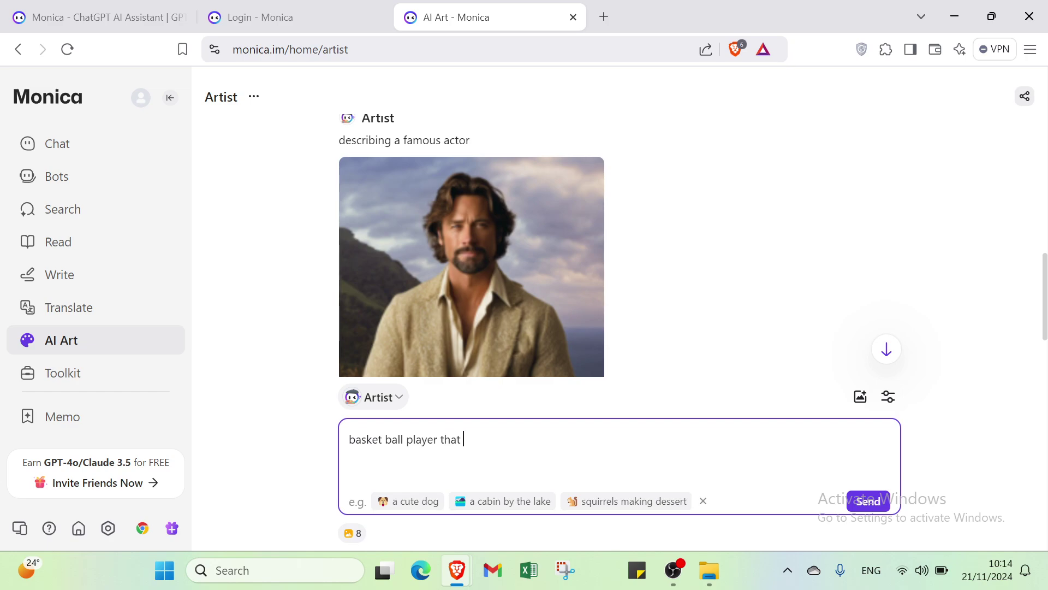
pyautogui.write(' shot 3 points')
pyautogui.press('Return')
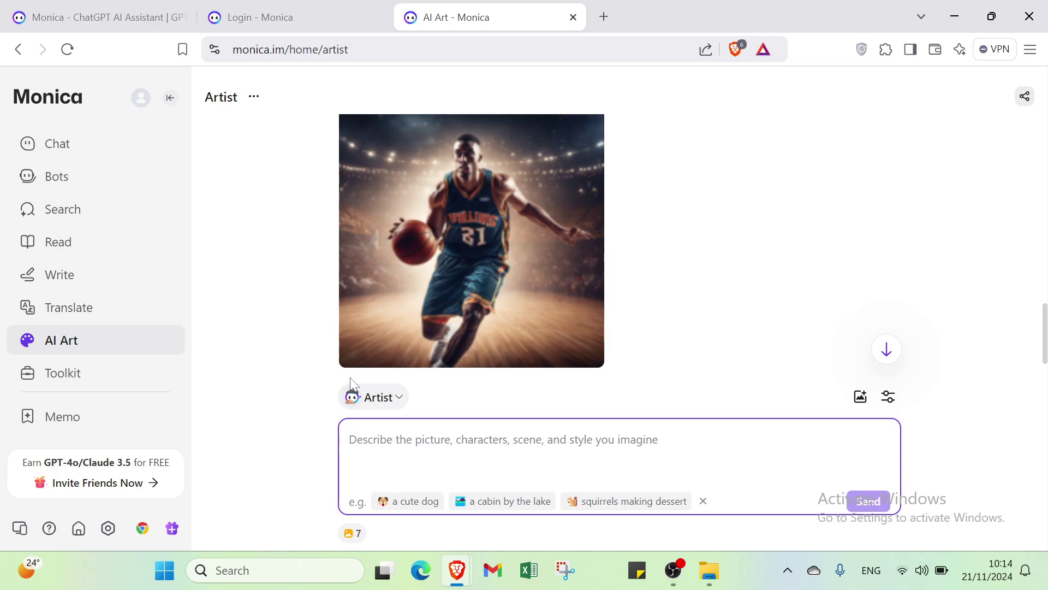
# - Browse the full list of AI Art bots and close it without choosing another bot
pyautogui.click(360, 398)
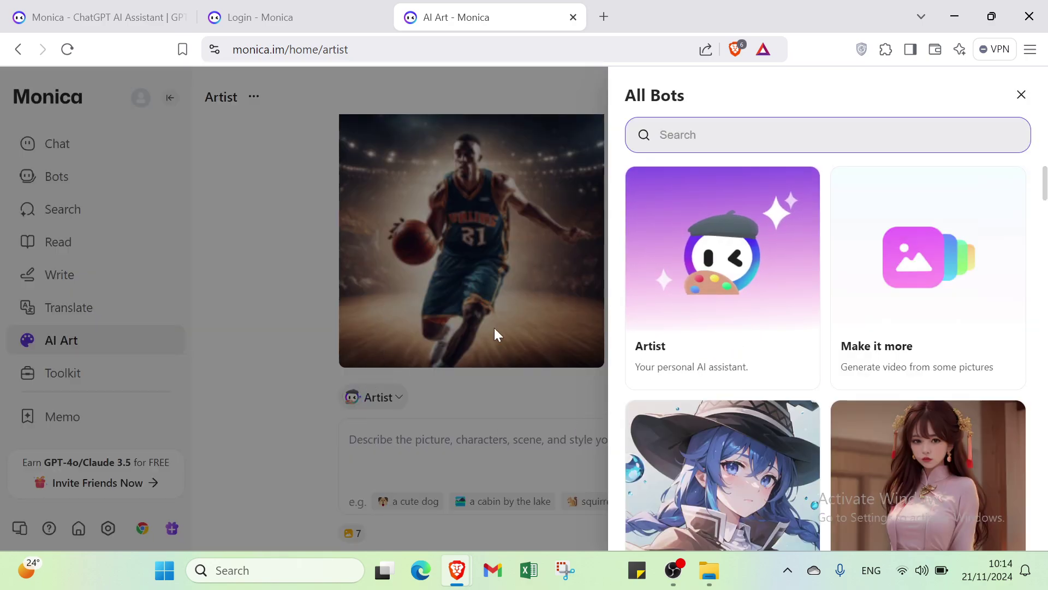
pyautogui.scroll(-10, 784, 207)
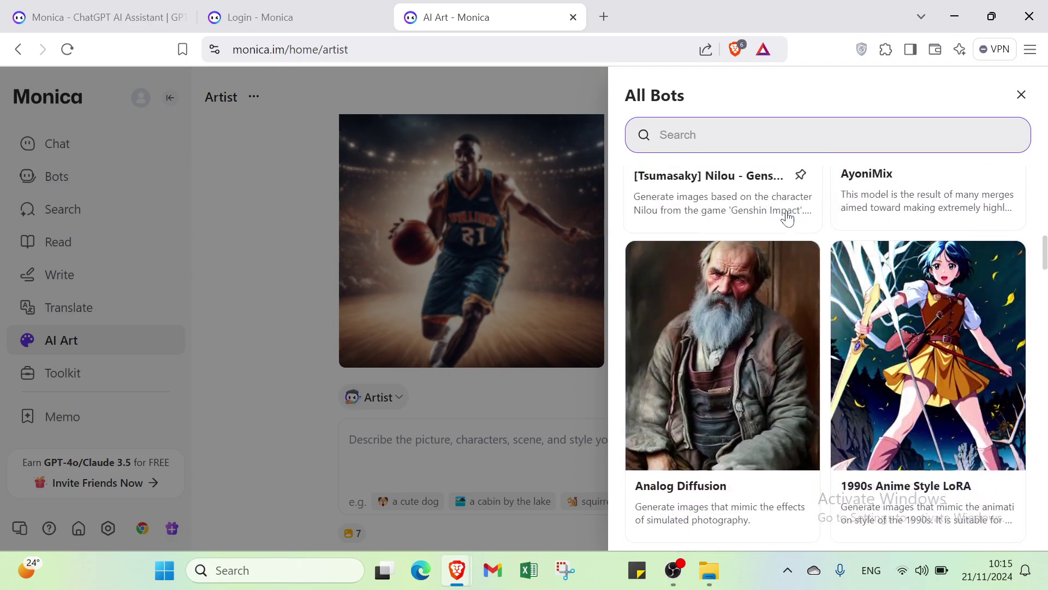
pyautogui.scroll(-15, 787, 218)
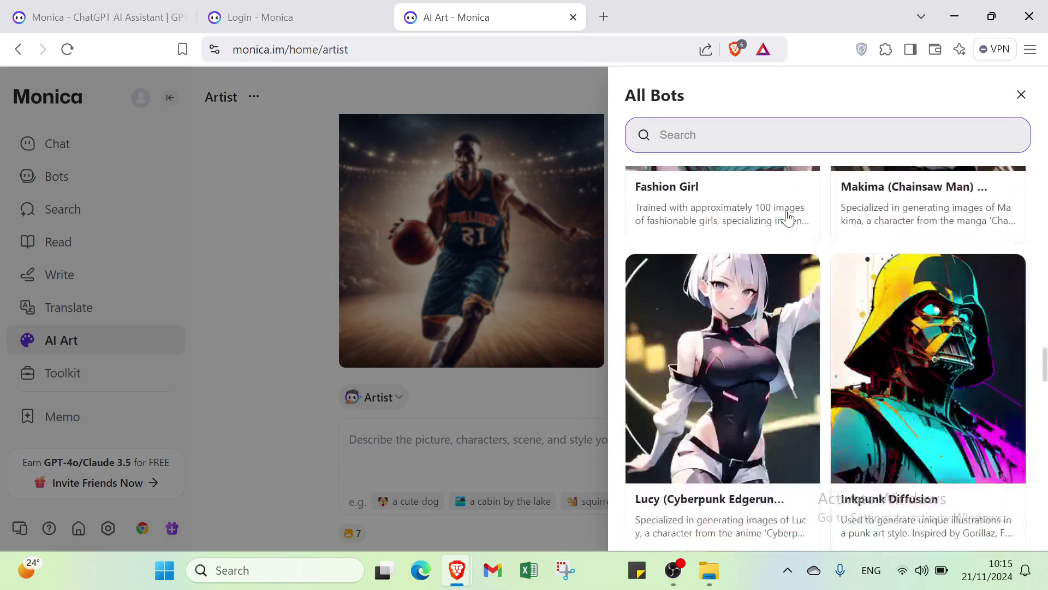
pyautogui.scroll(-7, 788, 218)
pyautogui.click(1021, 95)
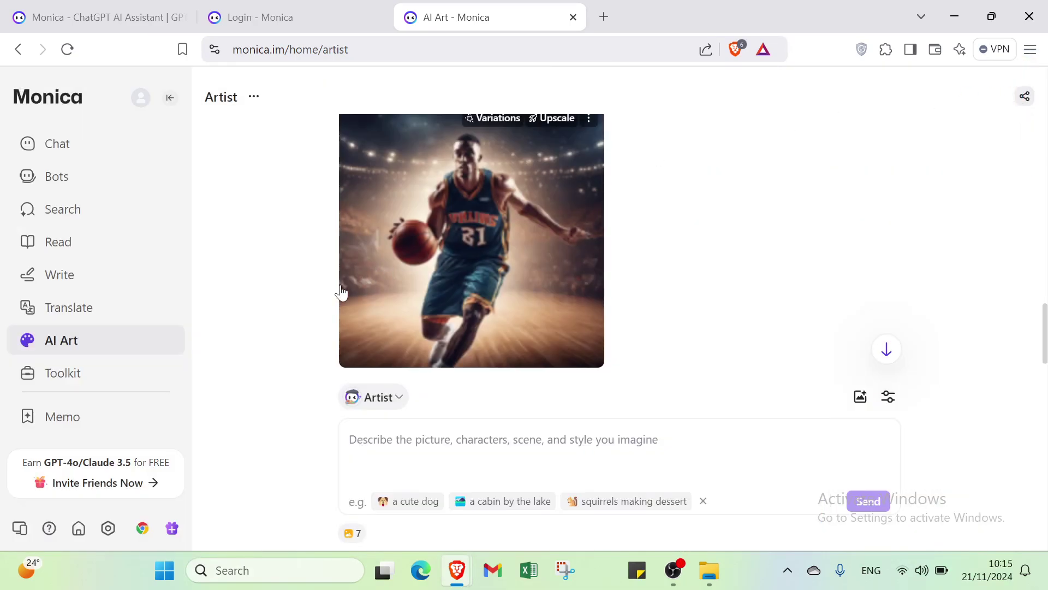
# - Open the Toolkit page and look through its PDF Tools, Image Tools and AI Tools, ending back on PDF Tools
pyautogui.click(56, 377)
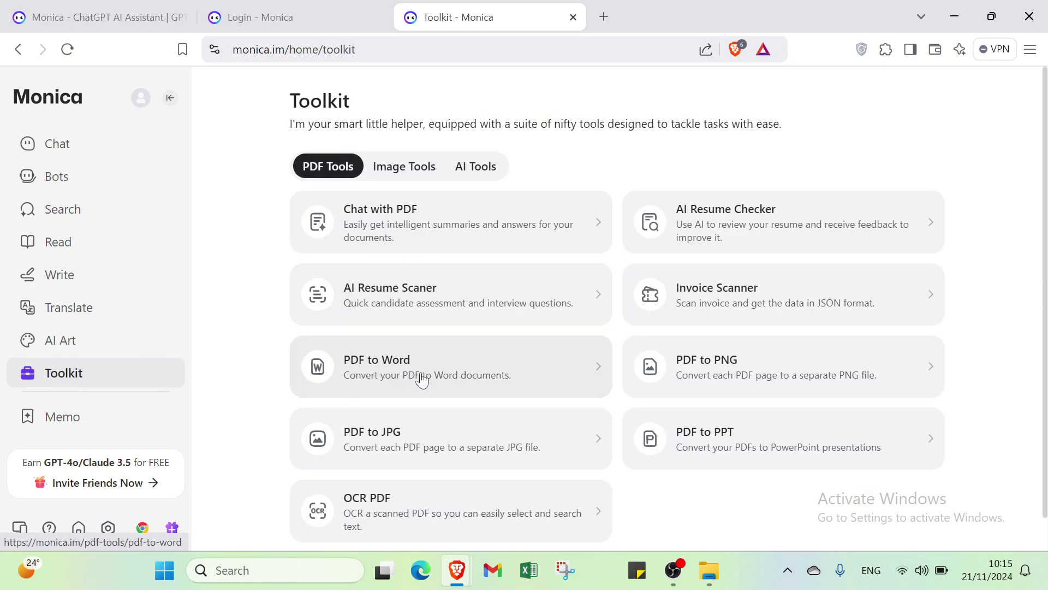
pyautogui.scroll(-1, 372, 434)
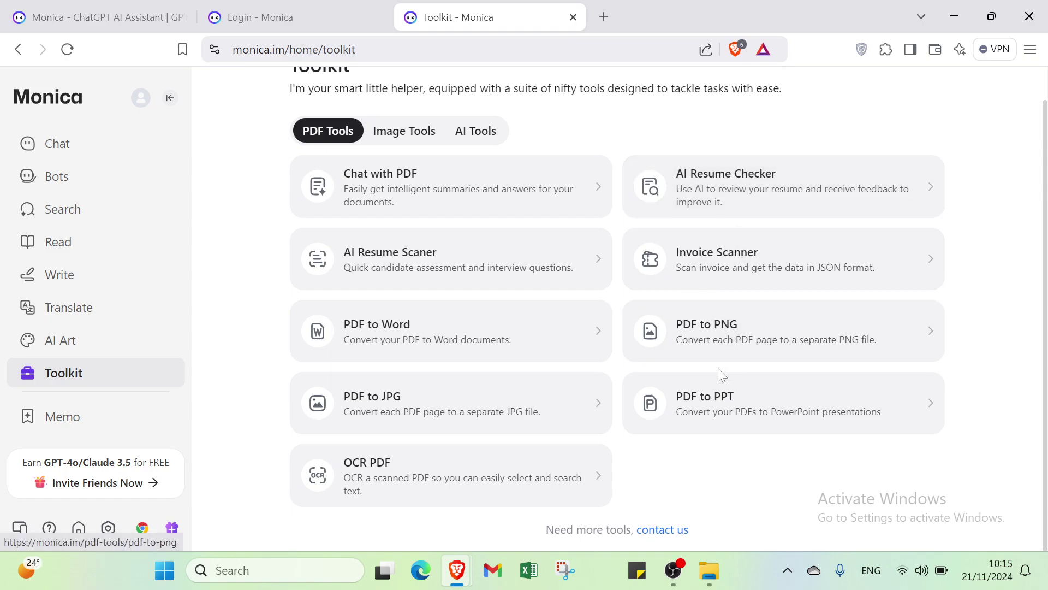
pyautogui.click(385, 135)
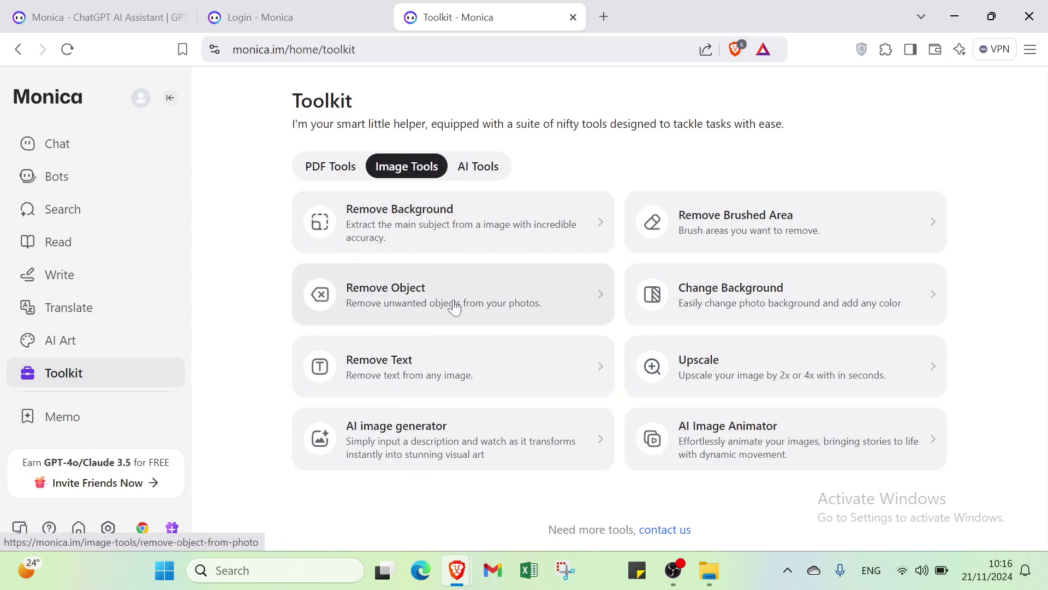
pyautogui.click(472, 176)
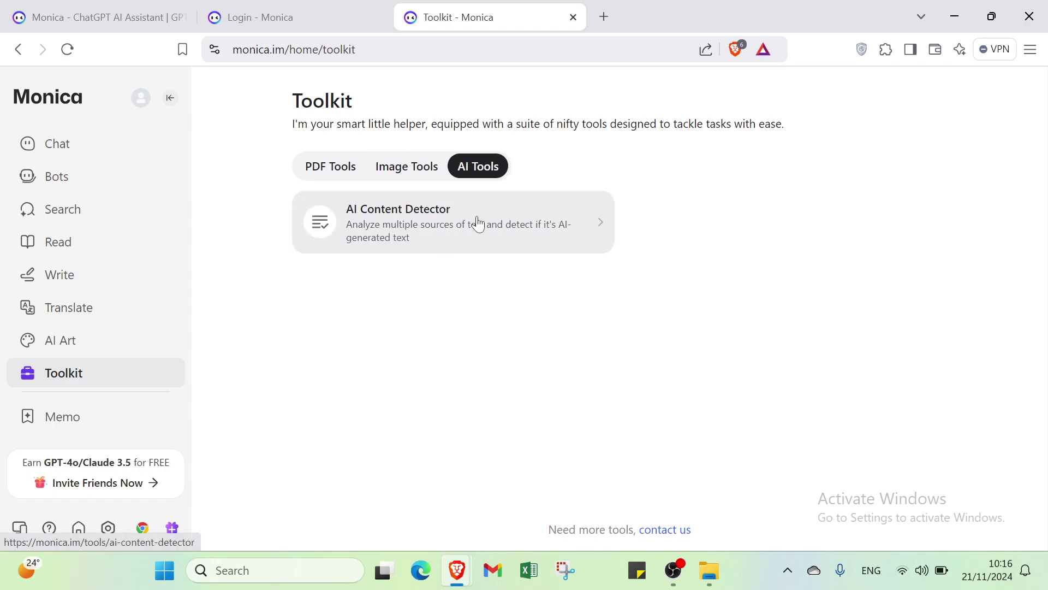
pyautogui.click(329, 167)
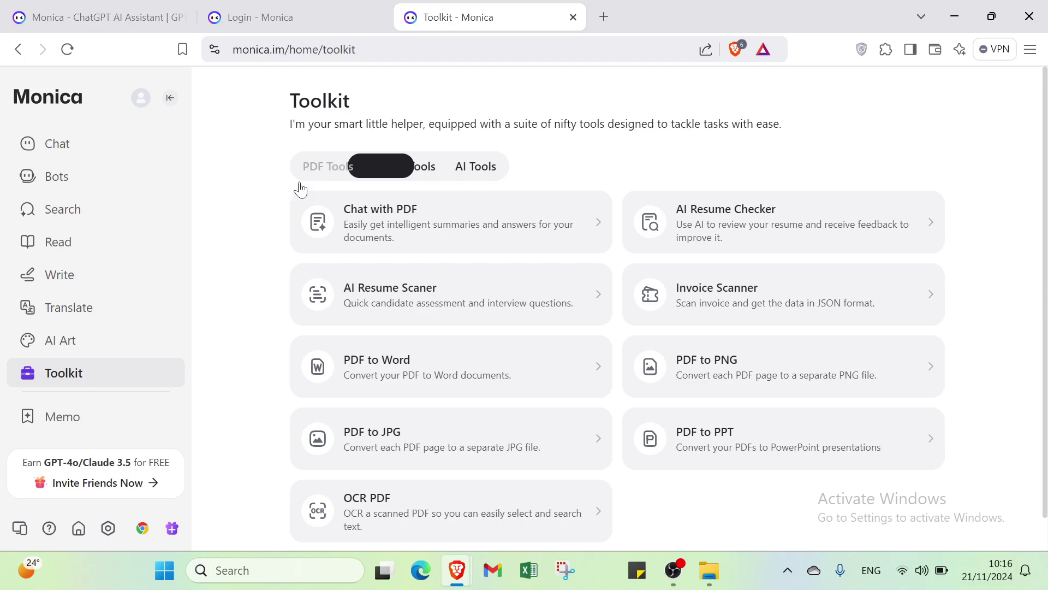
# - Return to the Chat page, revisit the Monica login page, and end on the Monica website's homepage
pyautogui.click(64, 145)
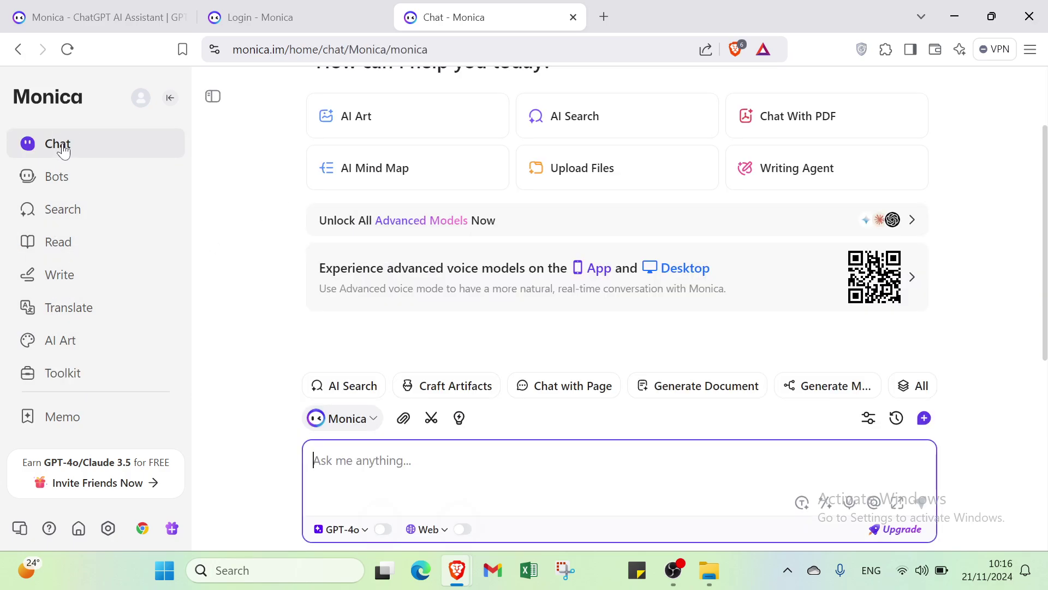
pyautogui.click(69, 151)
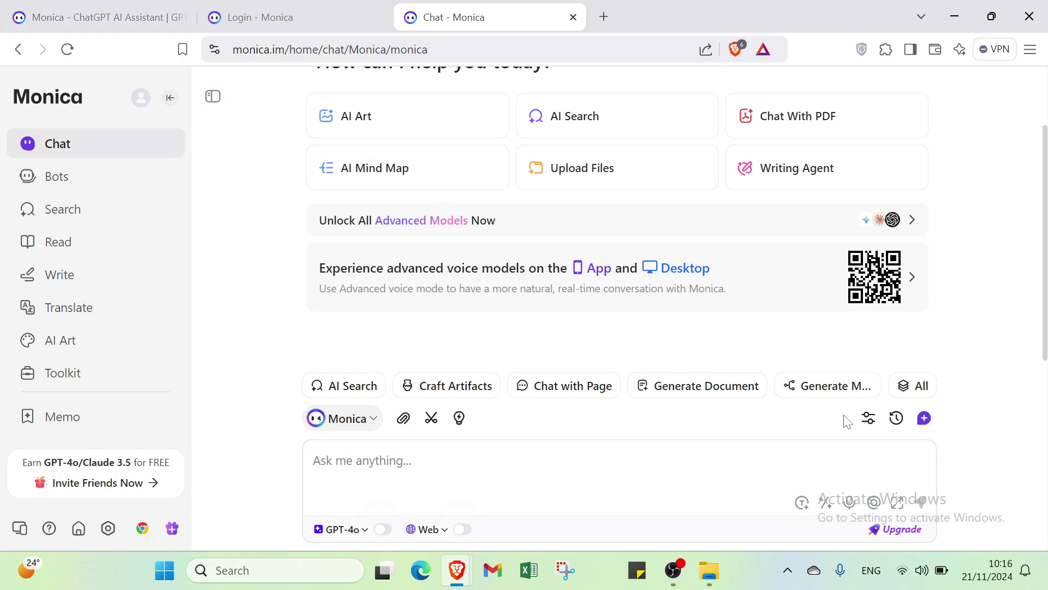
pyautogui.click(273, 16)
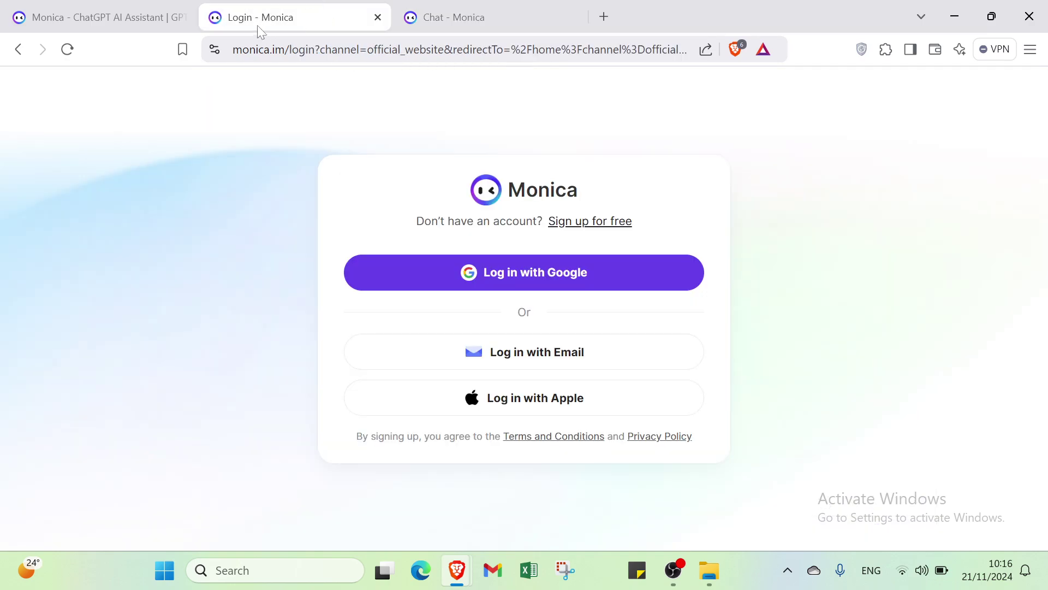
pyautogui.click(125, 12)
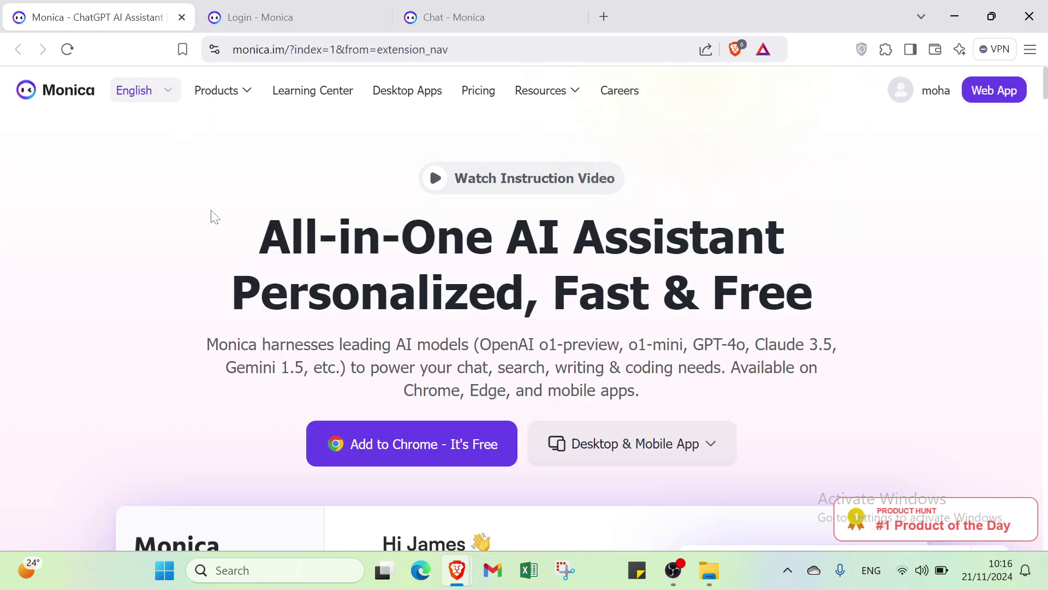